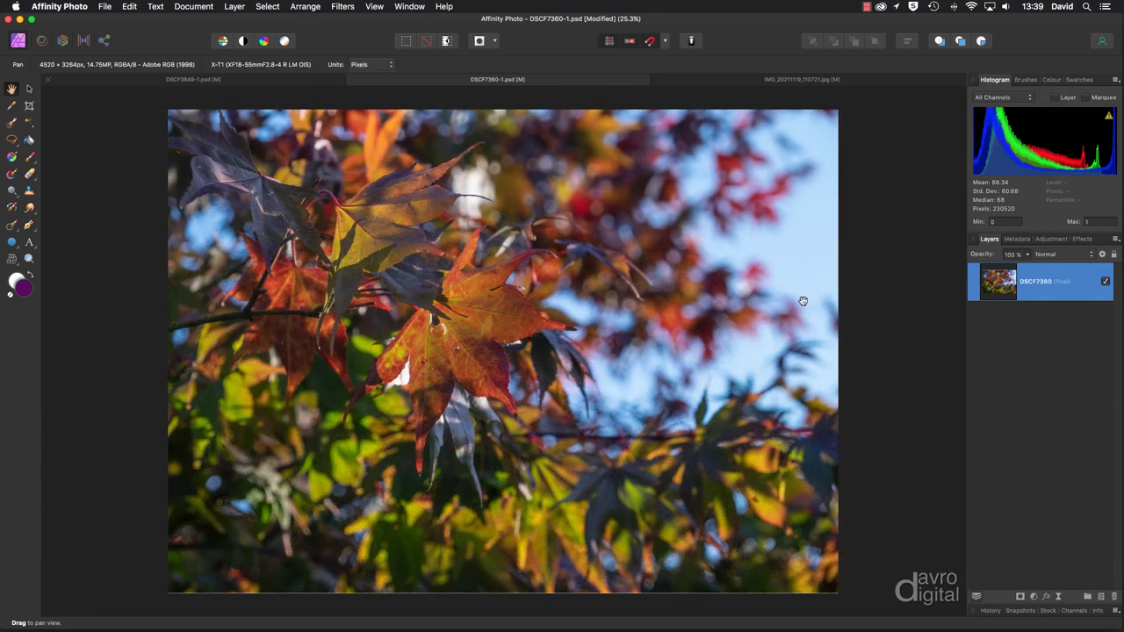
- Show the Adjustment list, from Levels to Soft Proof, beside the DSCF7360-1.psd leaf photo
{"action": "left_click", "coordinate": [1050, 241]}
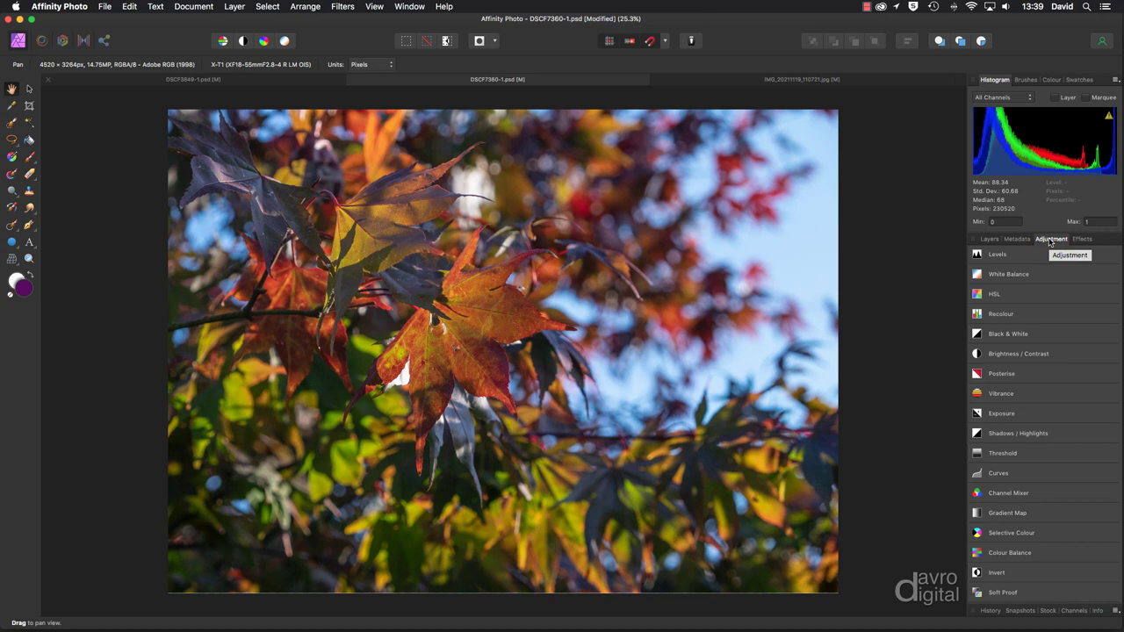
- Add a Curves adjustment from the LAB Colour preset and move its dialog aside
{"action": "left_click", "coordinate": [1032, 475]}
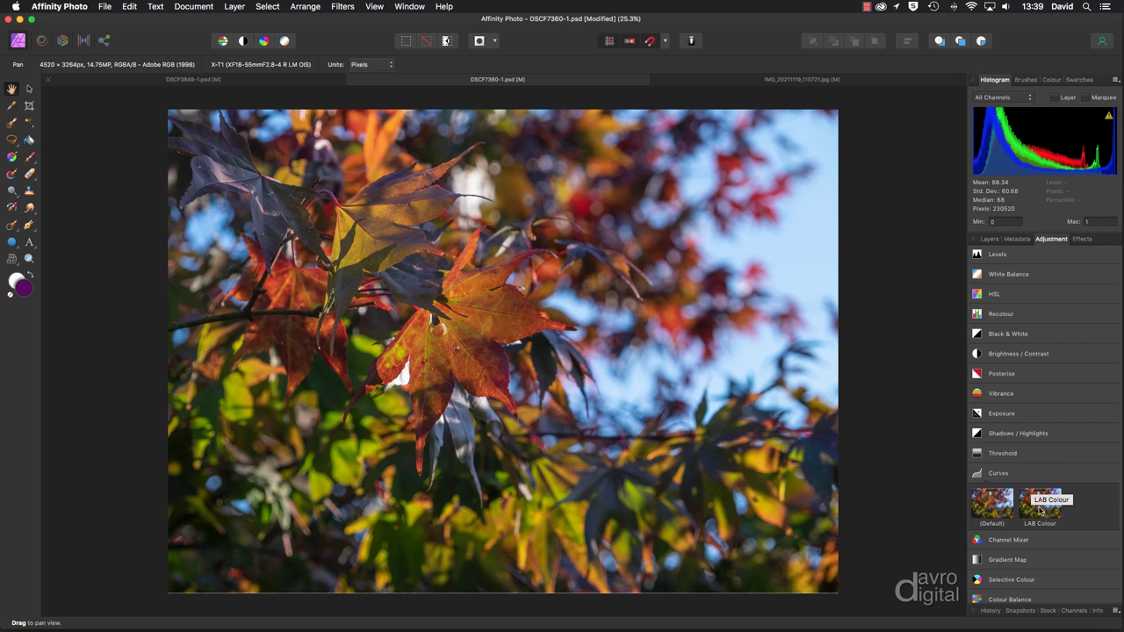
{"action": "left_click", "coordinate": [1040, 507]}
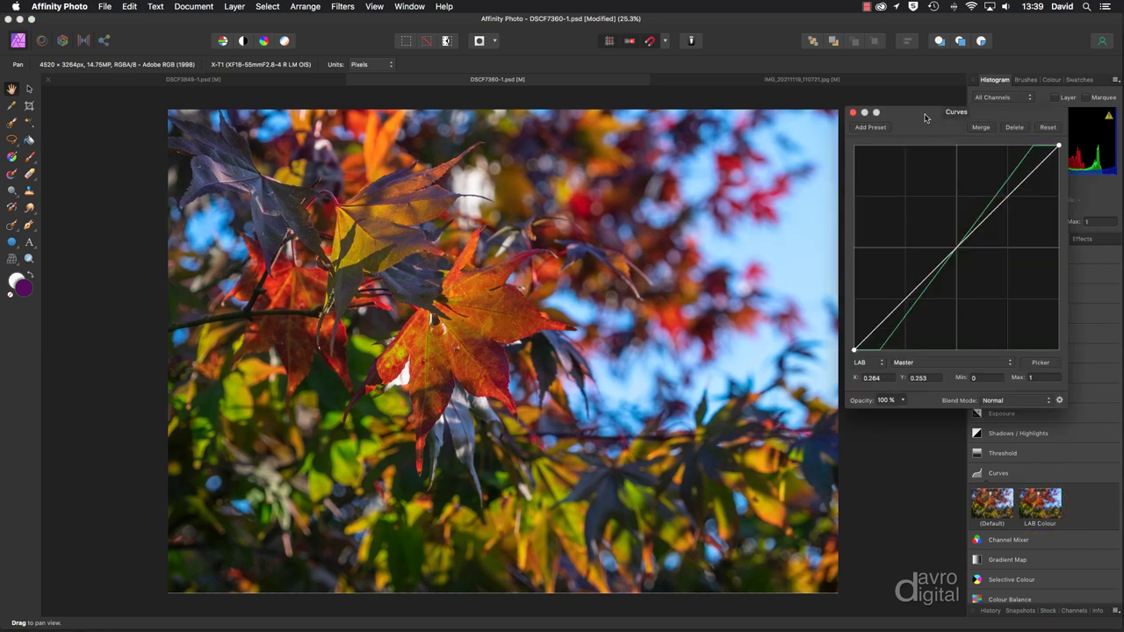
{"action": "left_click_drag", "start_coordinate": [924, 117], "coordinate": [834, 107]}
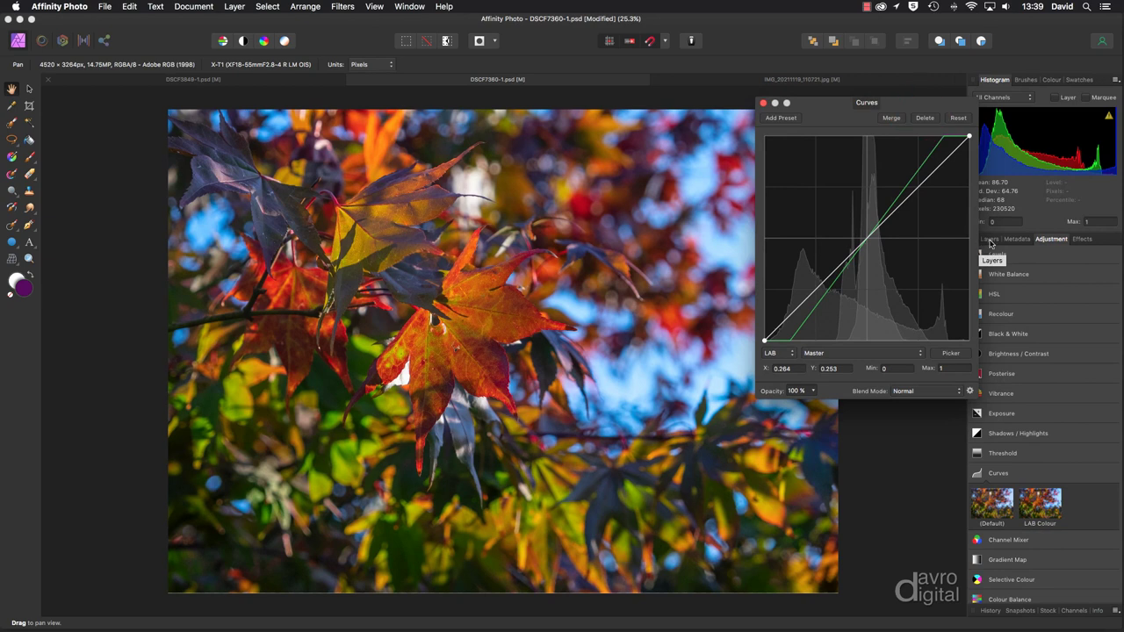
- Toggle the Curves layer's visibility off and on in Layers to compare the colour boost
{"action": "left_click", "coordinate": [990, 240]}
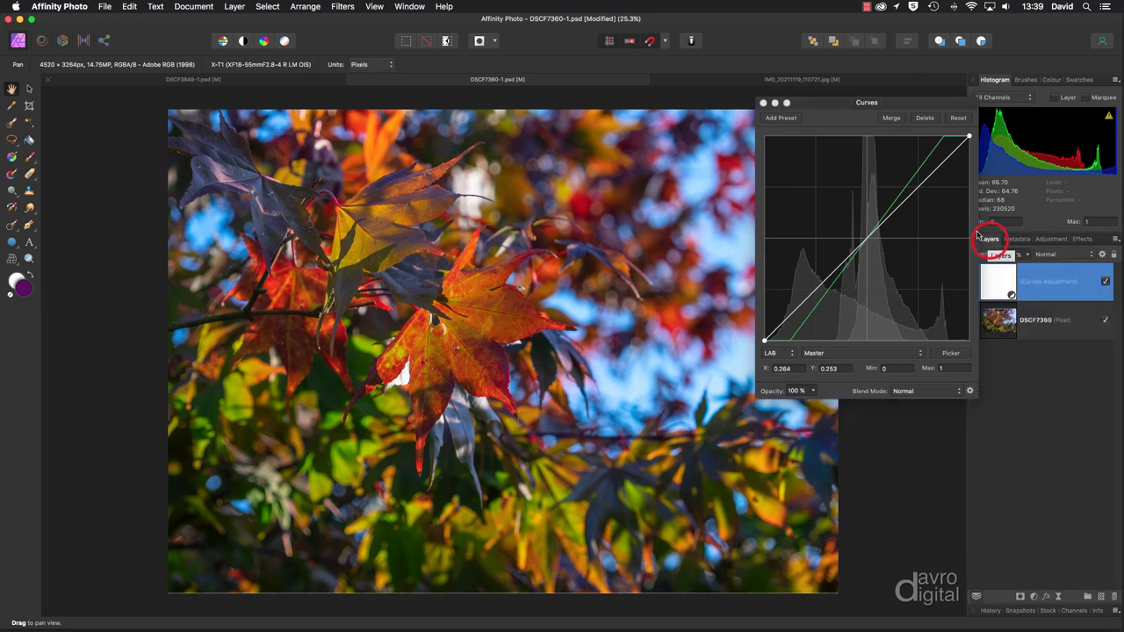
{"action": "left_click", "coordinate": [1105, 282]}
{"action": "left_click", "coordinate": [1105, 282]}
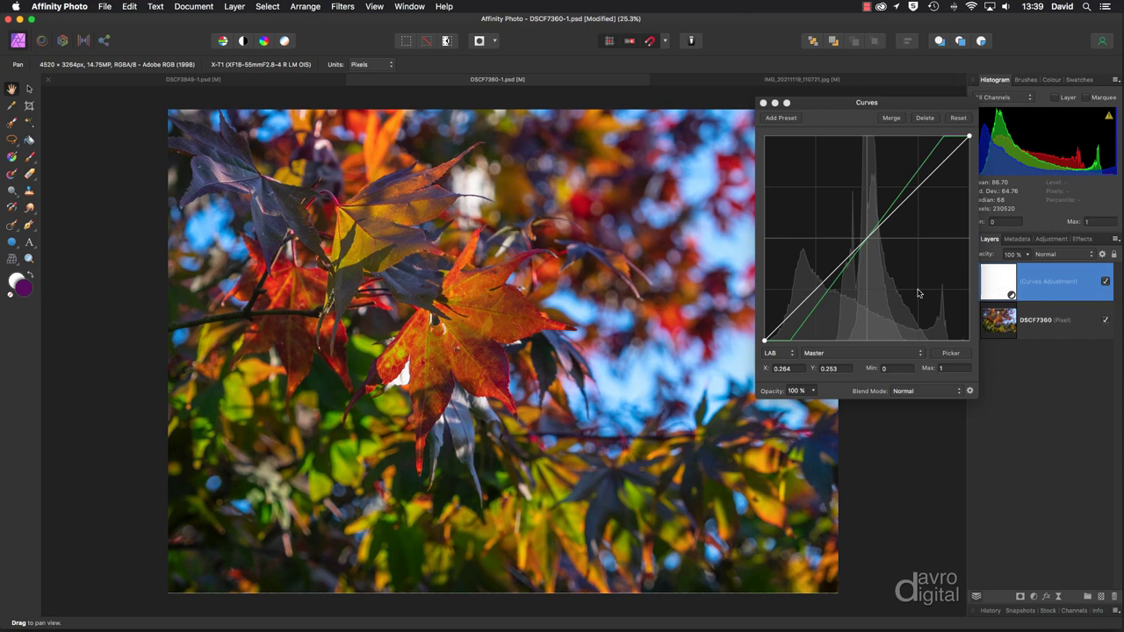
- Delete the LAB Colour curves layer and add a fresh default RGB Curves adjustment
{"action": "left_click", "coordinate": [924, 118]}
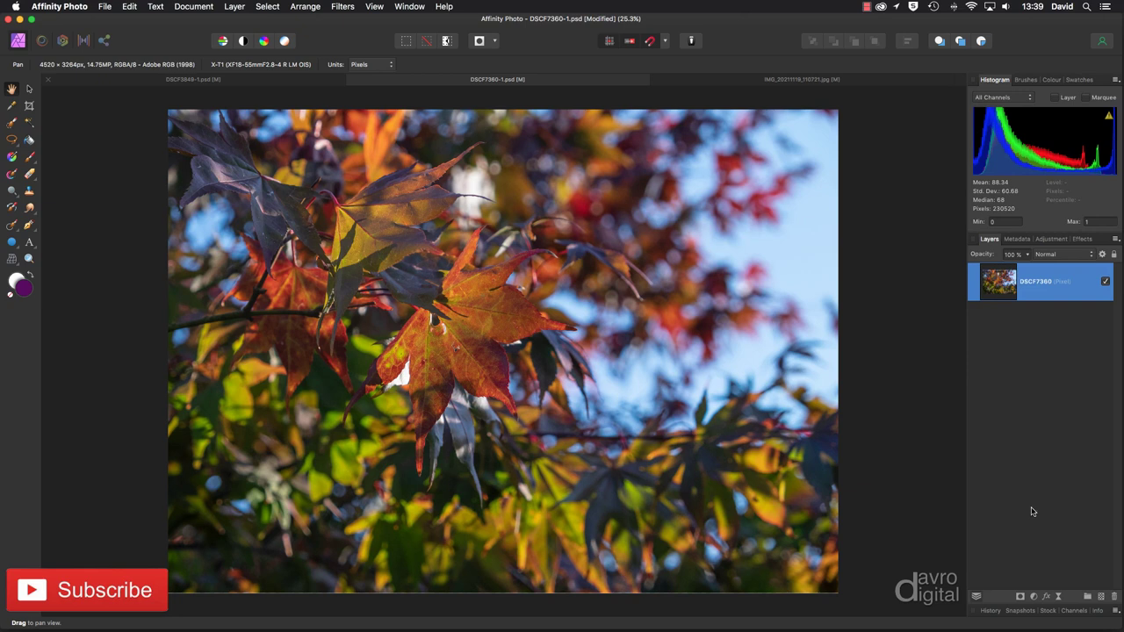
{"action": "left_click", "coordinate": [1034, 597]}
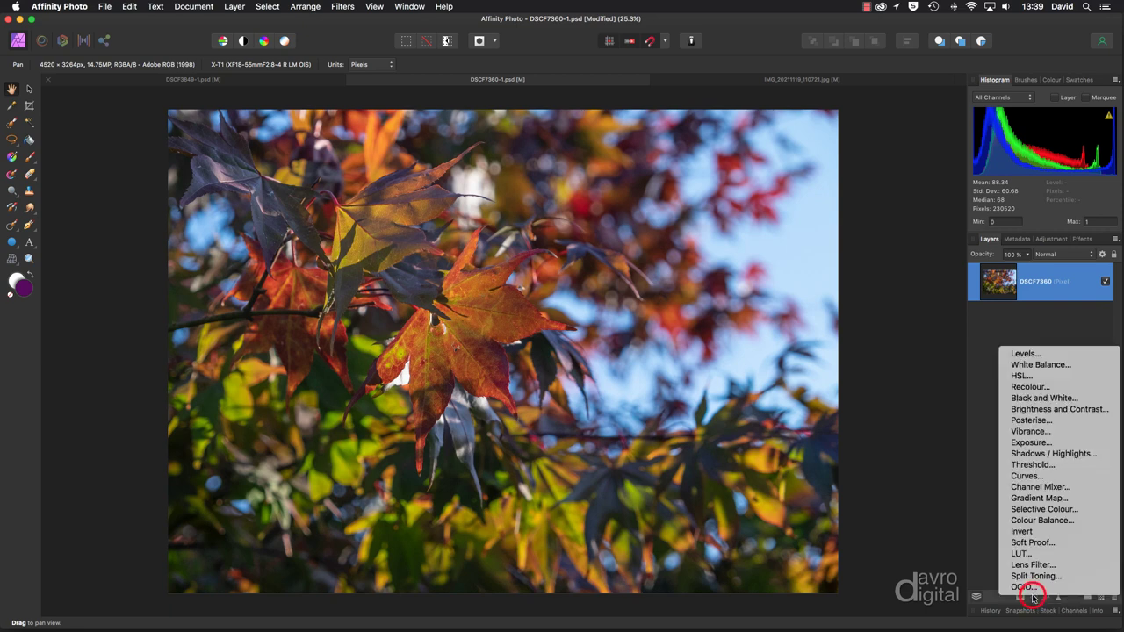
{"action": "left_click", "coordinate": [1025, 476]}
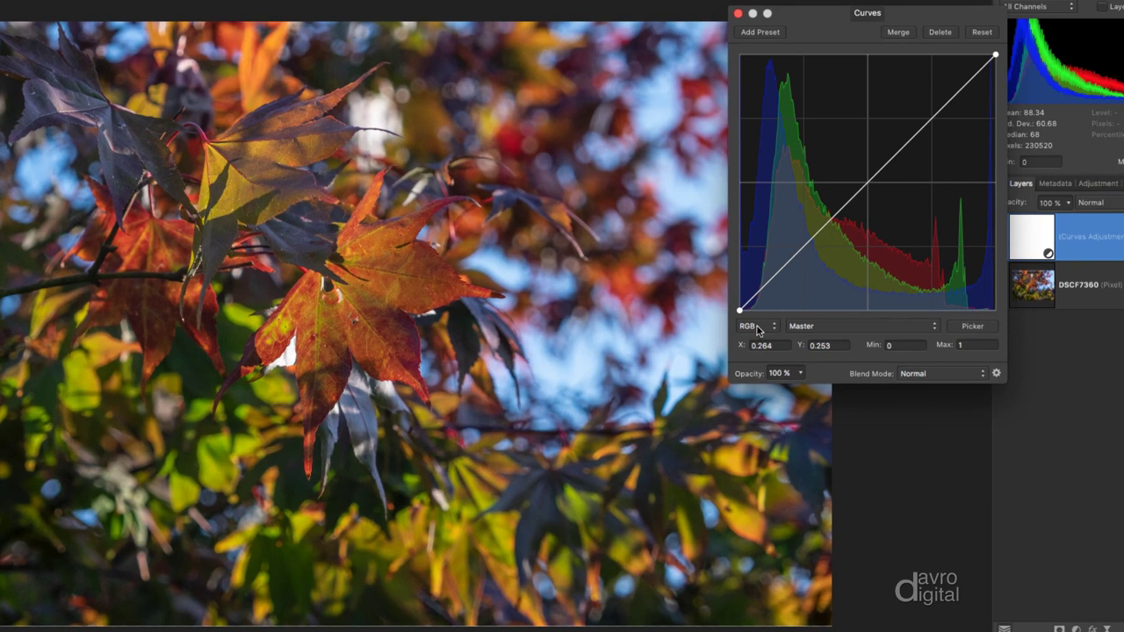
- Switch the new Curves adjustment's colour space from RGB to LAB and open its channel list
{"action": "left_click", "coordinate": [756, 326]}
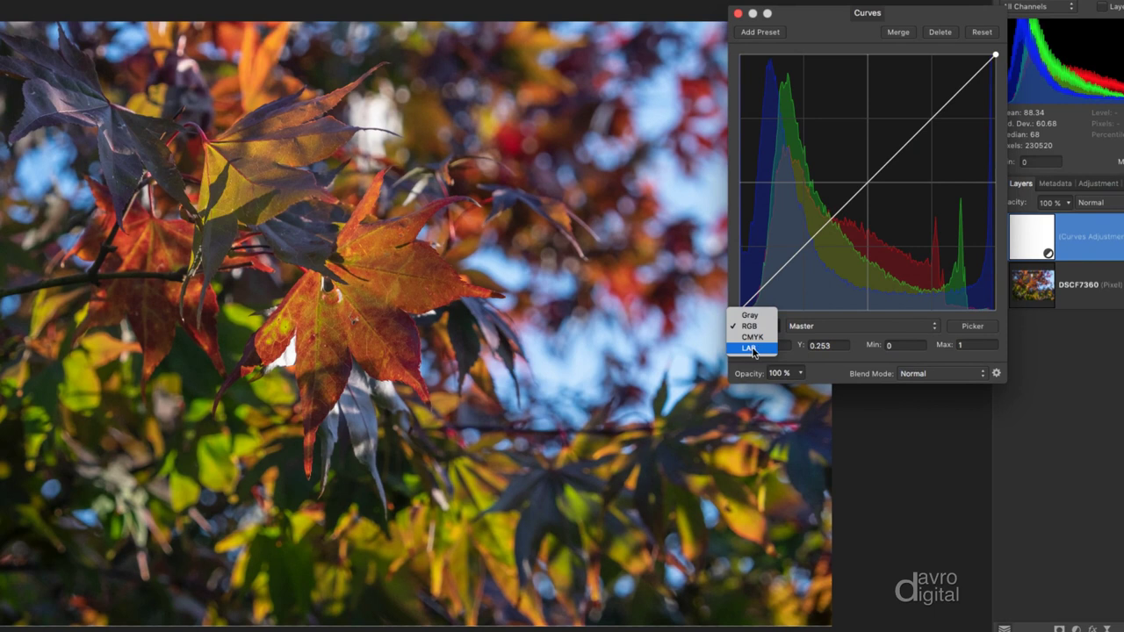
{"action": "left_click", "coordinate": [749, 348]}
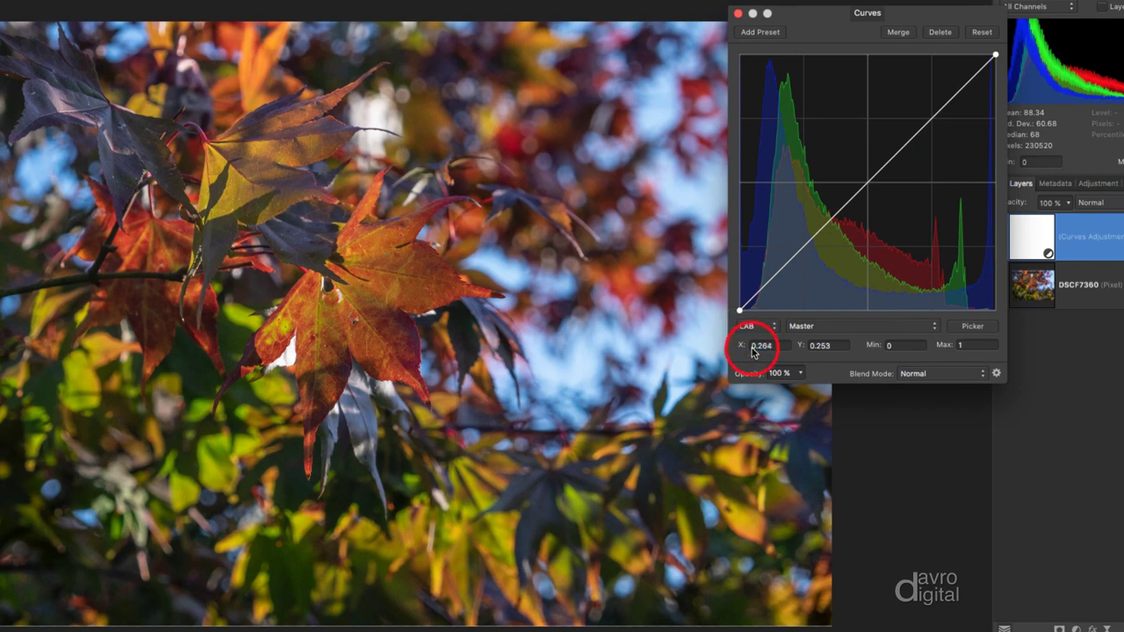
{"action": "left_click", "coordinate": [810, 327]}
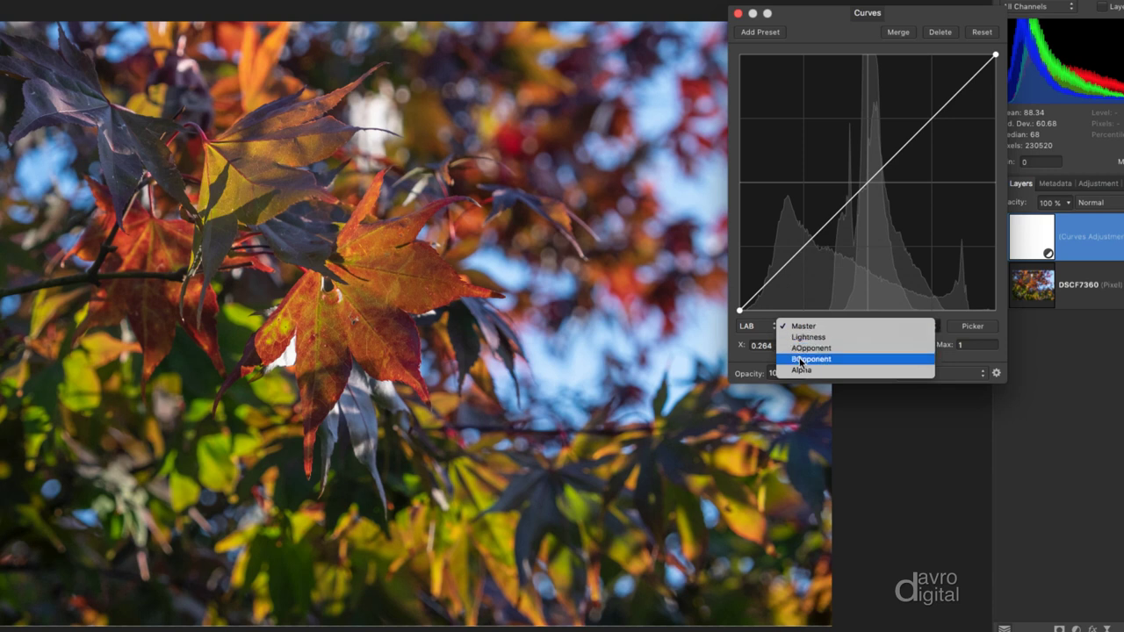
- On the AOpponent channel, drag both endpoints inward and set the top point to X 0.875
{"action": "left_click", "coordinate": [800, 349]}
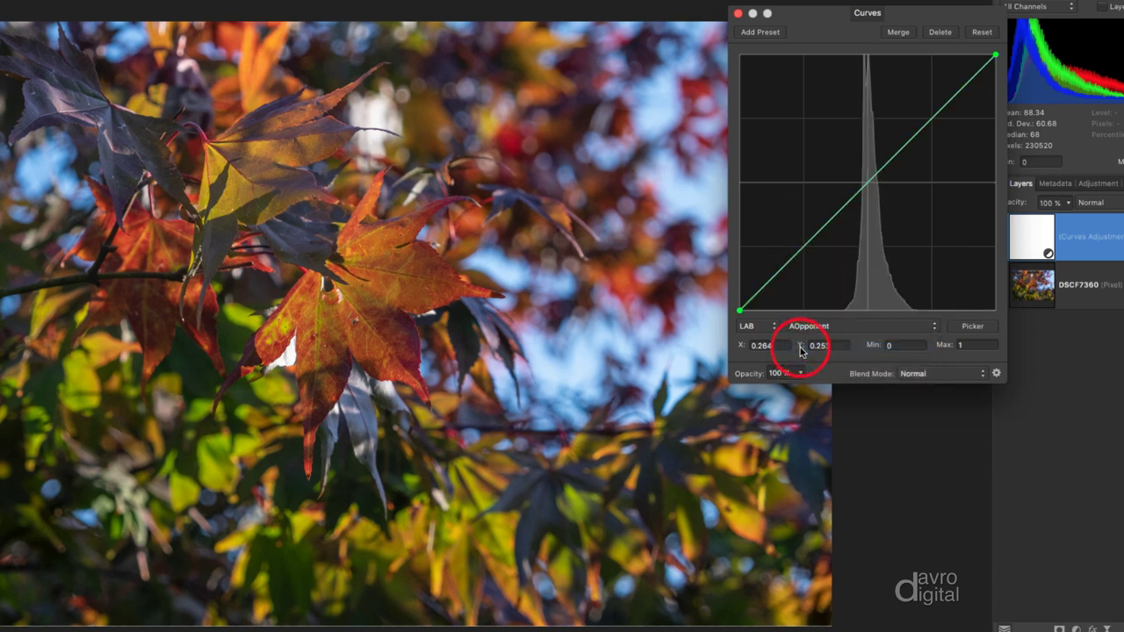
{"action": "left_click", "coordinate": [741, 312]}
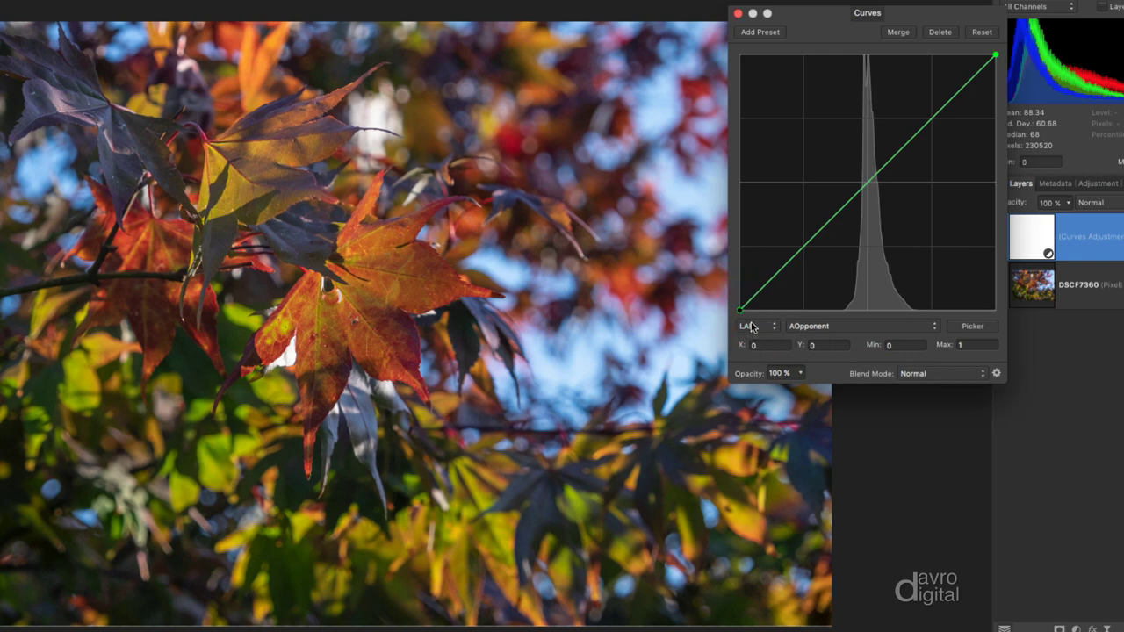
{"action": "left_click", "coordinate": [741, 311]}
{"action": "mouse_move", "coordinate": [741, 310]}
{"action": "left_mouse_down"}
{"action": "mouse_move", "coordinate": [840, 330]}
{"action": "mouse_move", "coordinate": [740, 320]}
{"action": "left_mouse_up"}
{"action": "left_click", "coordinate": [997, 58]}
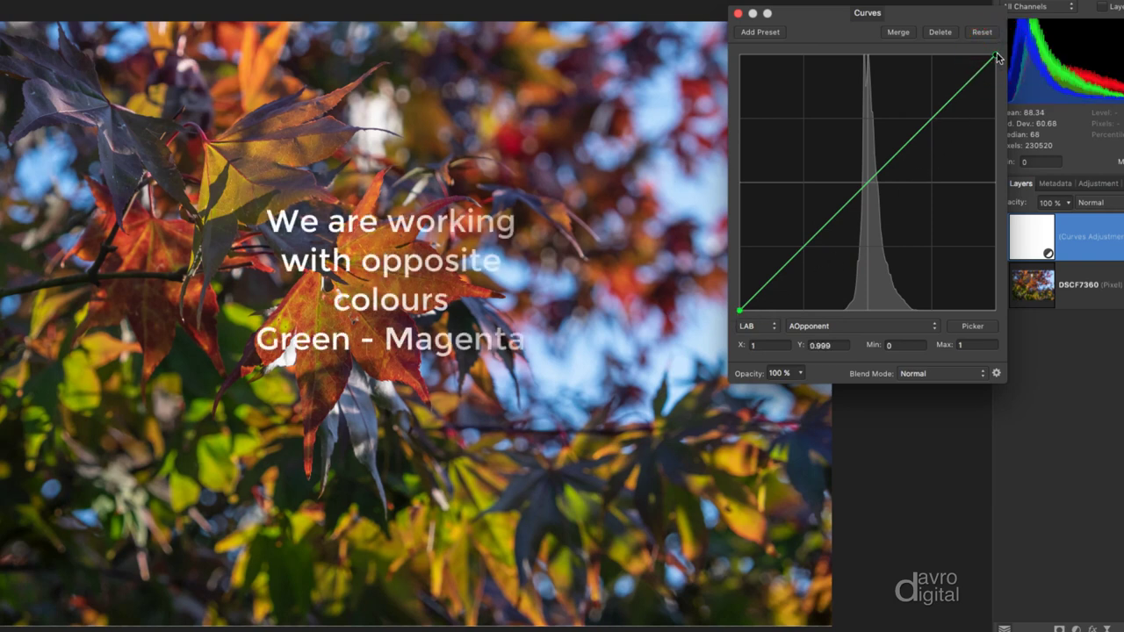
{"action": "left_click_drag", "start_coordinate": [997, 58], "coordinate": [928, 49]}
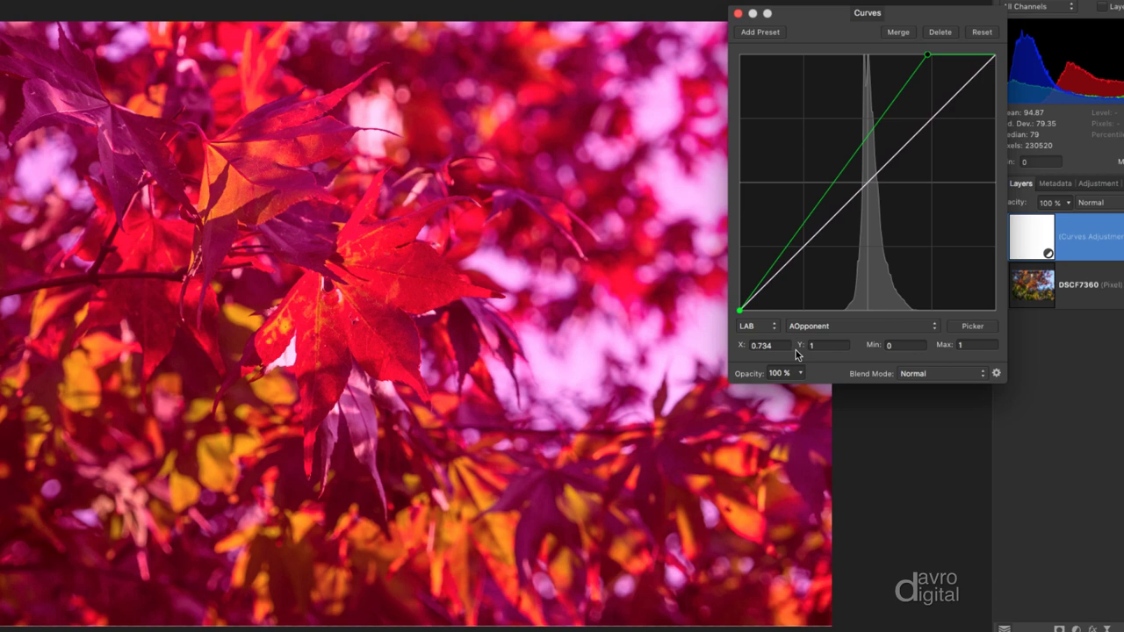
{"action": "double_click", "coordinate": [761, 348]}
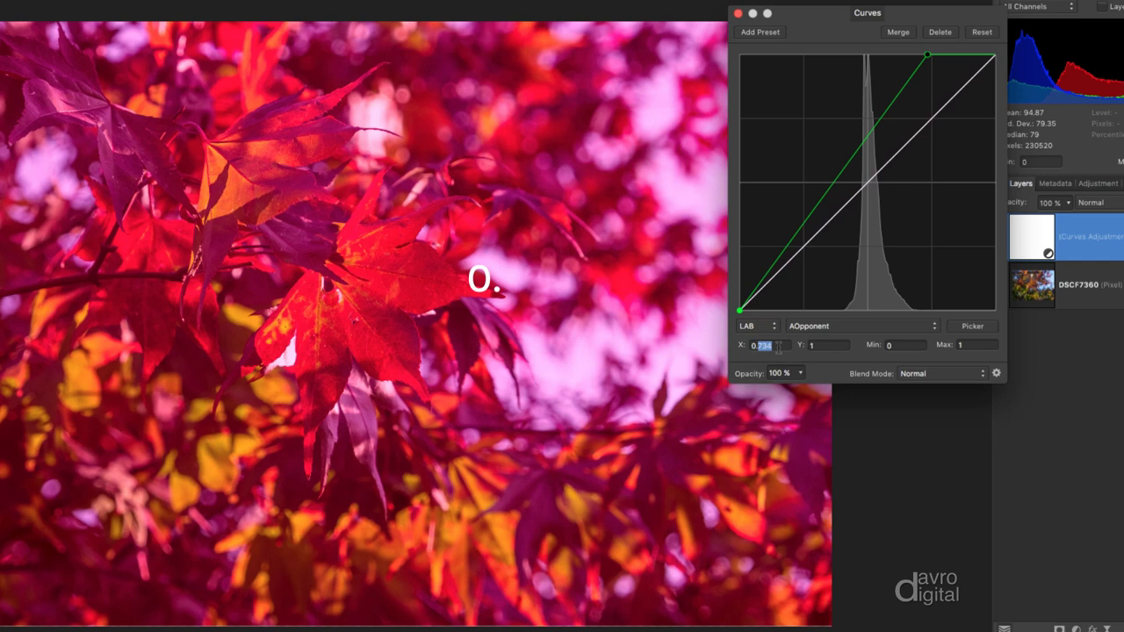
{"action": "type", "text": "875"}
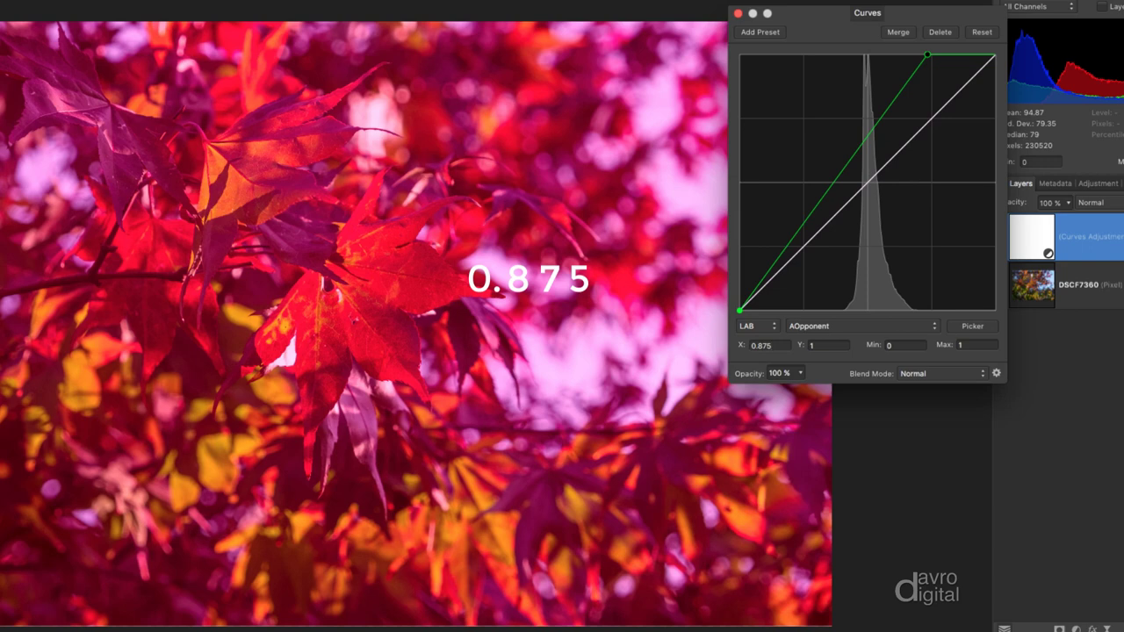
{"action": "key", "text": "Return"}
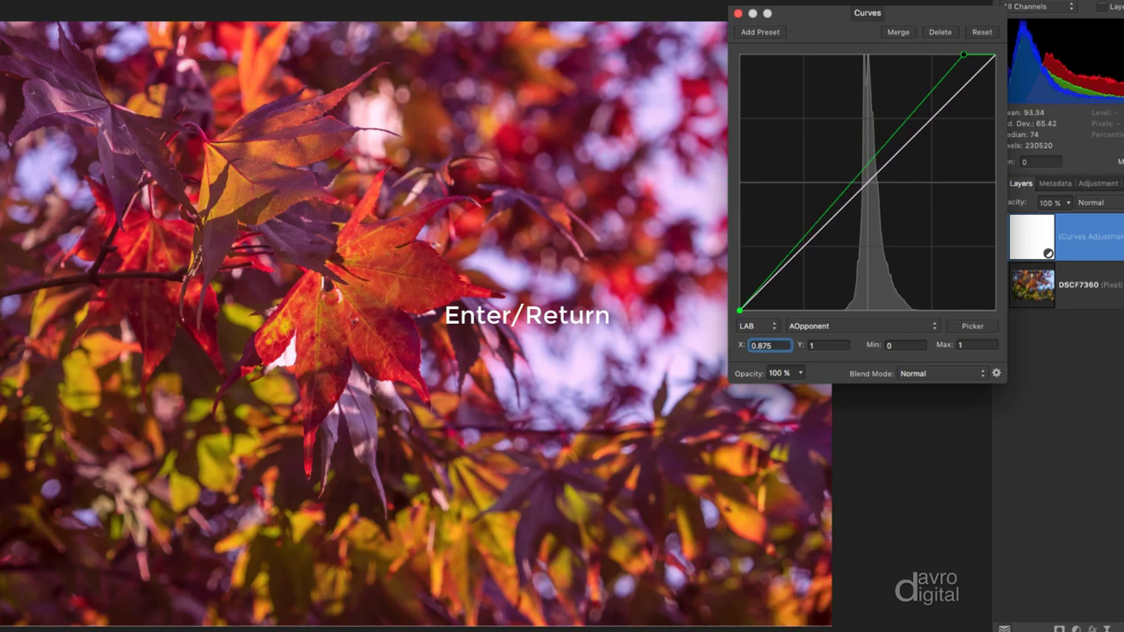
- Set the AOpponent curve's bottom-left point to X 0.127
{"action": "left_click", "coordinate": [740, 311]}
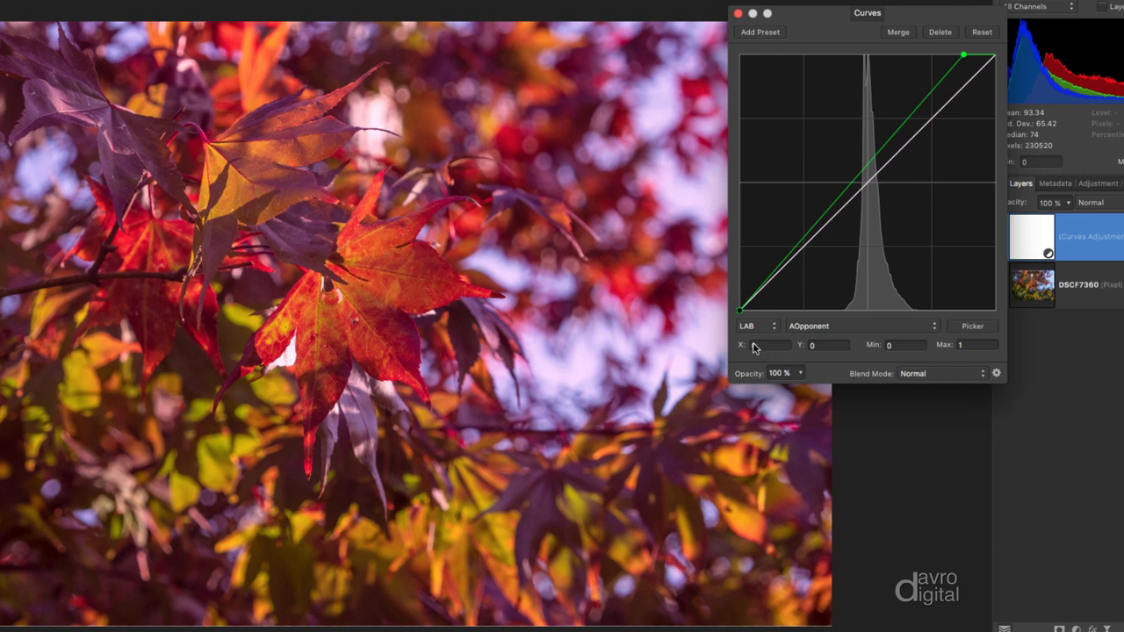
{"action": "left_click", "coordinate": [758, 345]}
{"action": "left_click", "coordinate": [775, 349]}
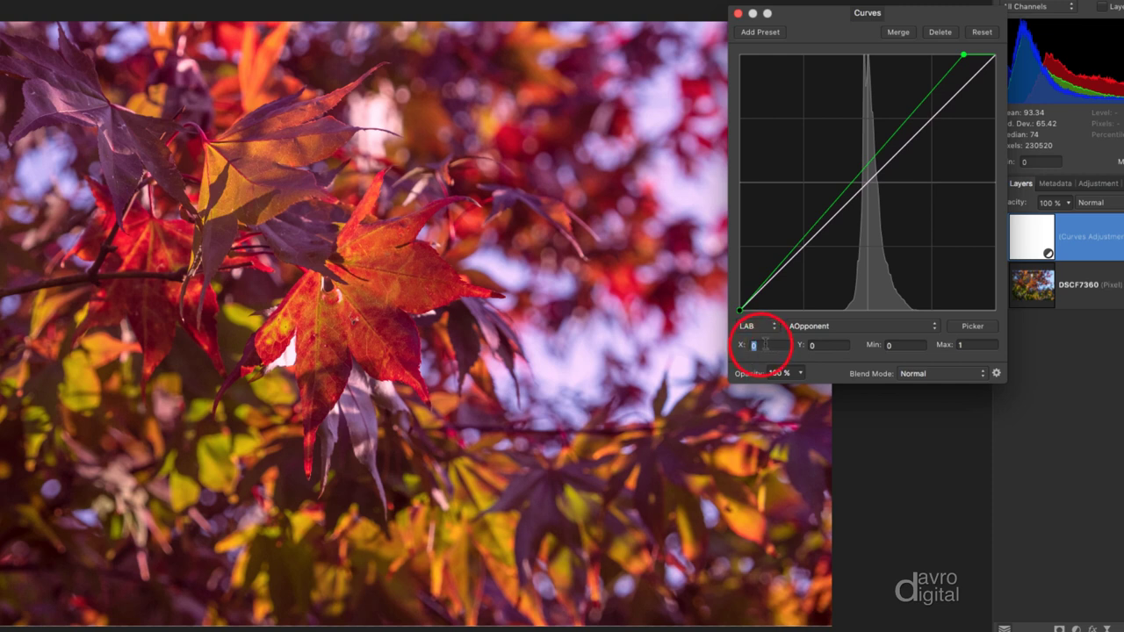
{"action": "type", "text": "0."}
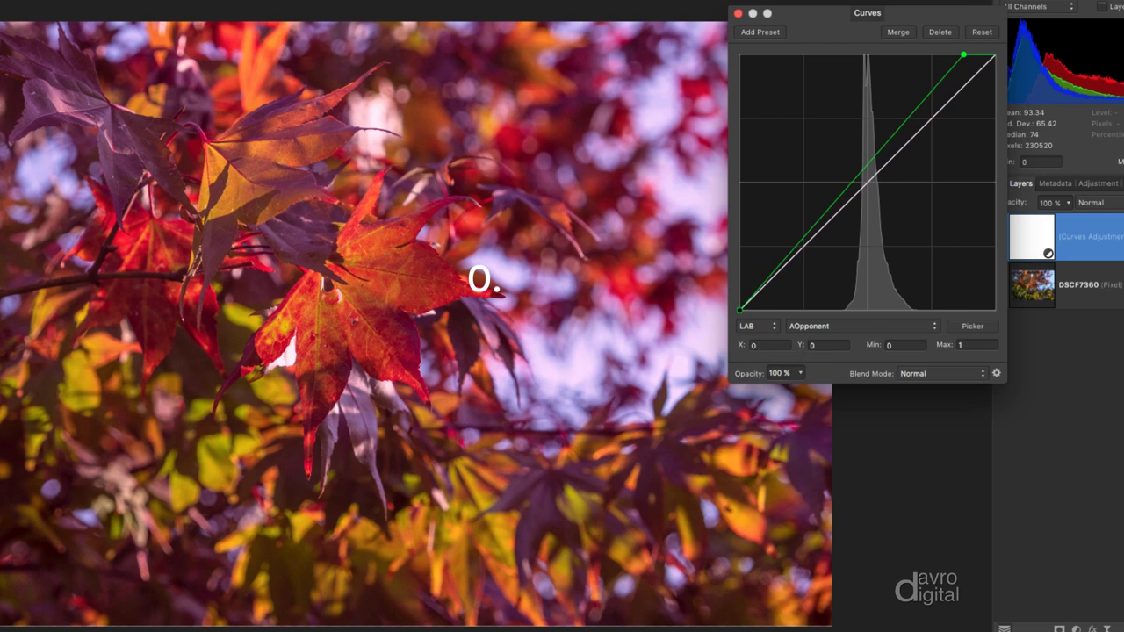
{"action": "type", "text": "127"}
{"action": "key", "text": "Return"}
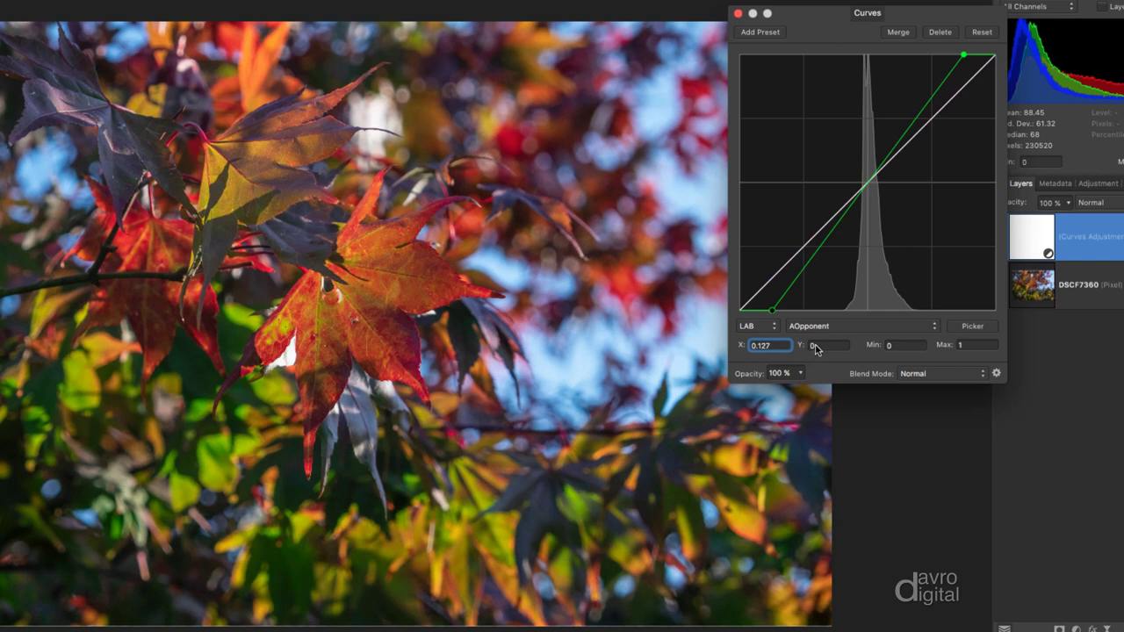
- Switch to the BOpponent channel, set its bottom point to X 0.127, and drag the top point left
{"action": "left_click", "coordinate": [850, 327]}
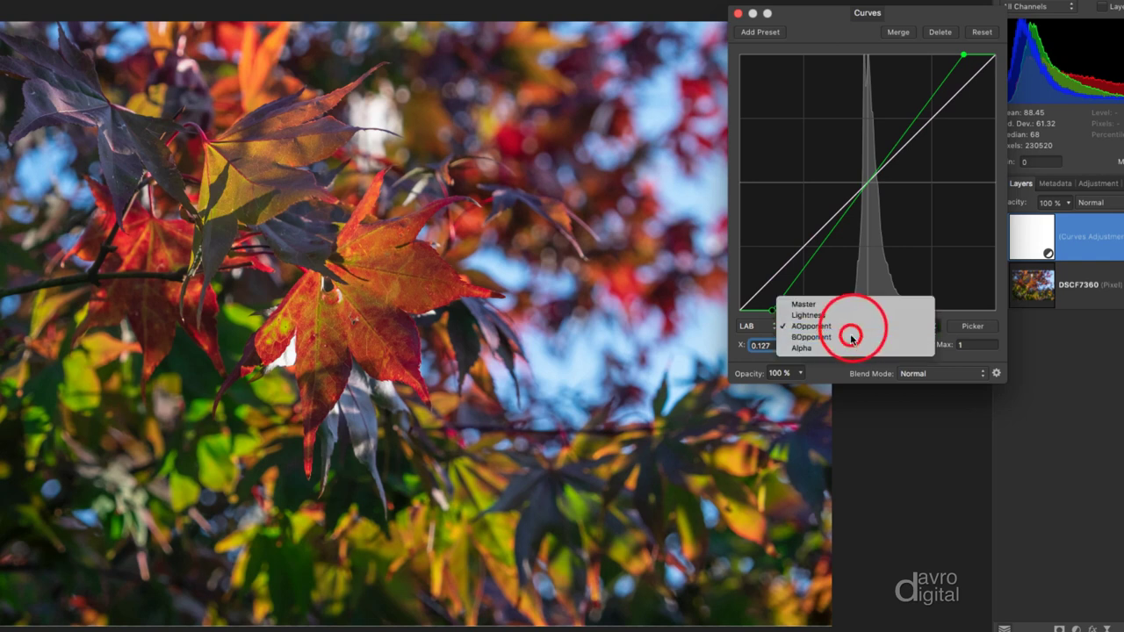
{"action": "left_click", "coordinate": [851, 337]}
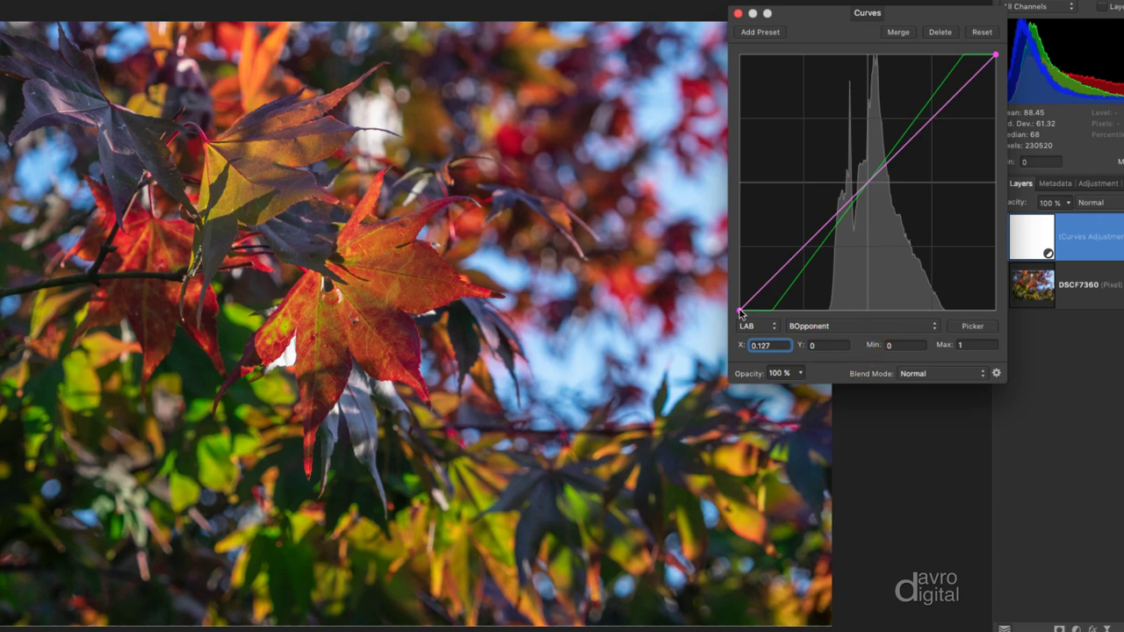
{"action": "mouse_move", "coordinate": [740, 311]}
{"action": "left_mouse_down"}
{"action": "mouse_move", "coordinate": [869, 340]}
{"action": "mouse_move", "coordinate": [736, 324]}
{"action": "left_mouse_up"}
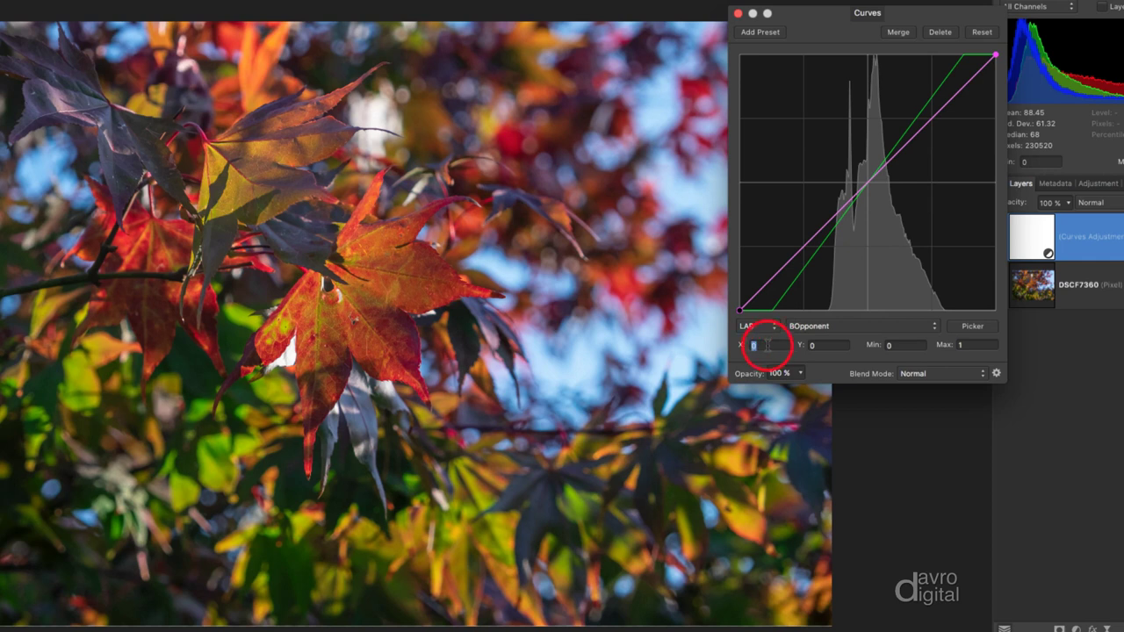
{"action": "left_click", "coordinate": [763, 347]}
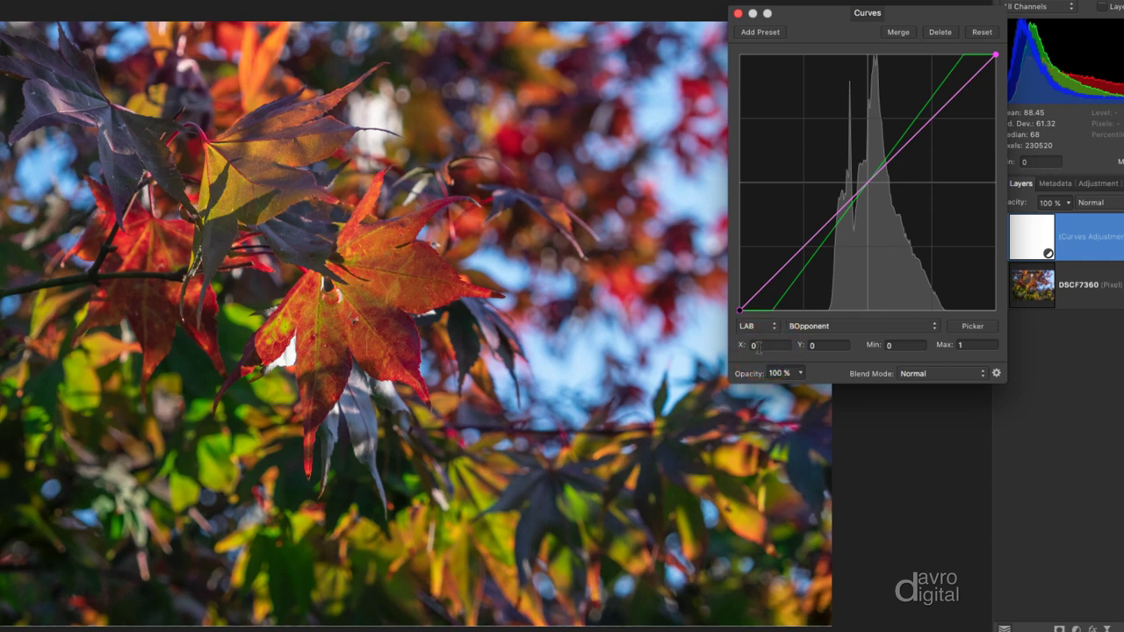
{"action": "type", "text": "0.127"}
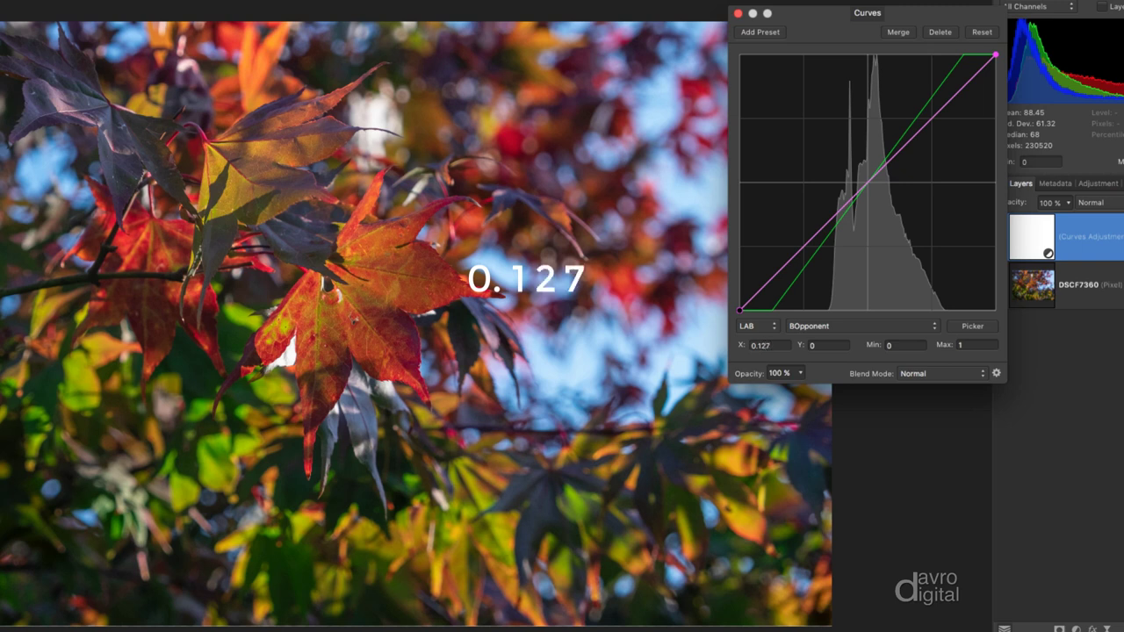
{"action": "key", "text": "Return"}
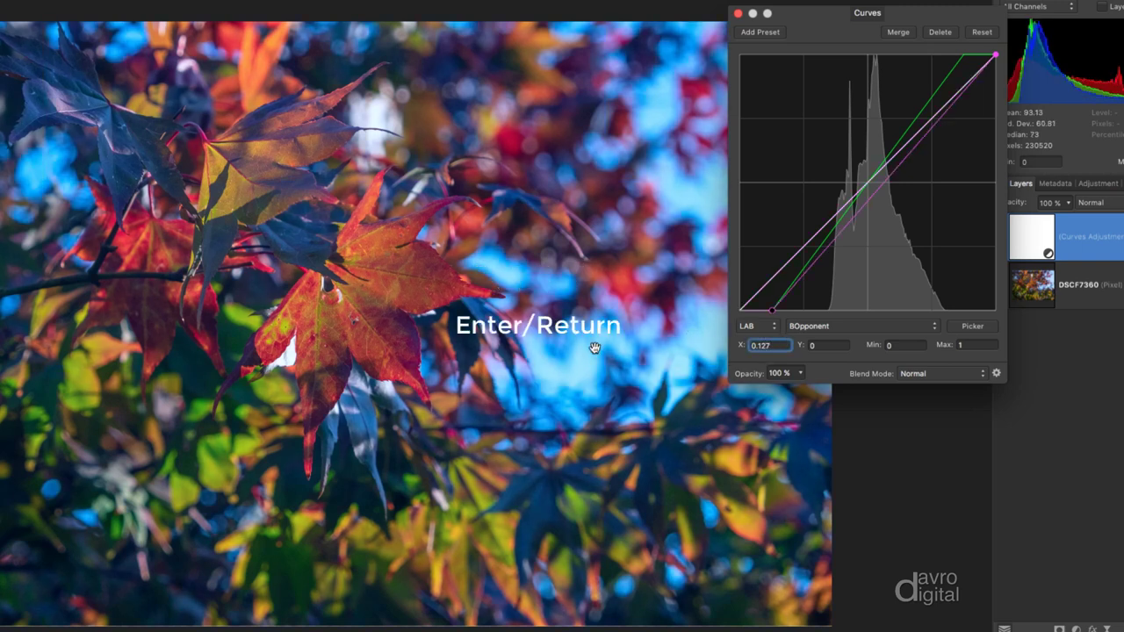
{"action": "left_click_drag", "start_coordinate": [995, 60], "coordinate": [861, 38]}
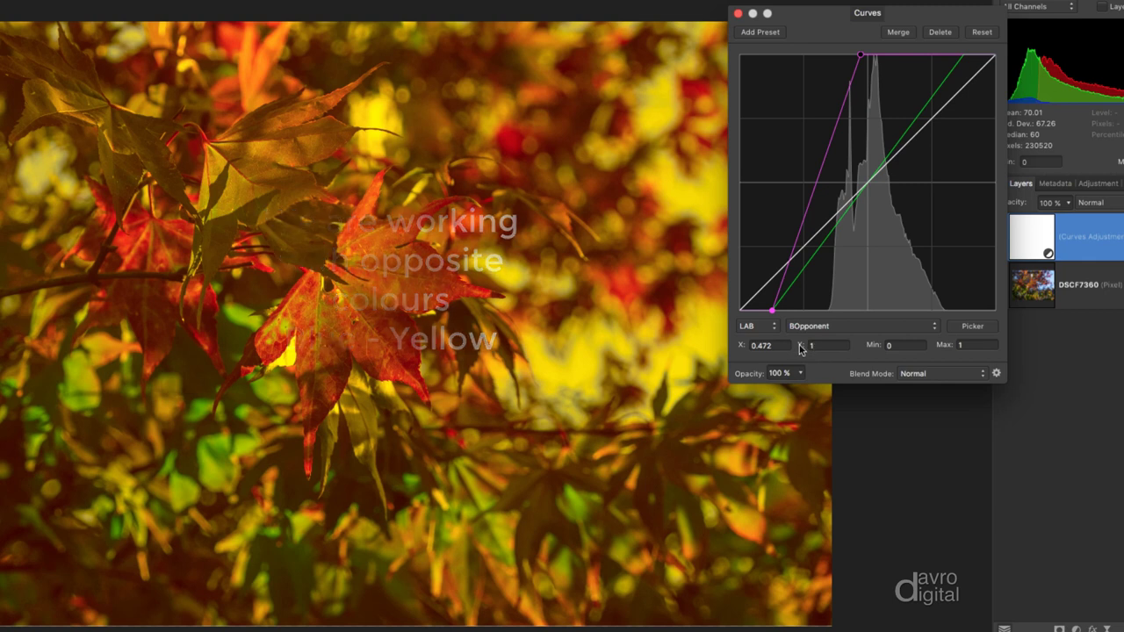
- Change the BOpponent top point's X value from 0.472 to 0.875
{"action": "left_click", "coordinate": [756, 345]}
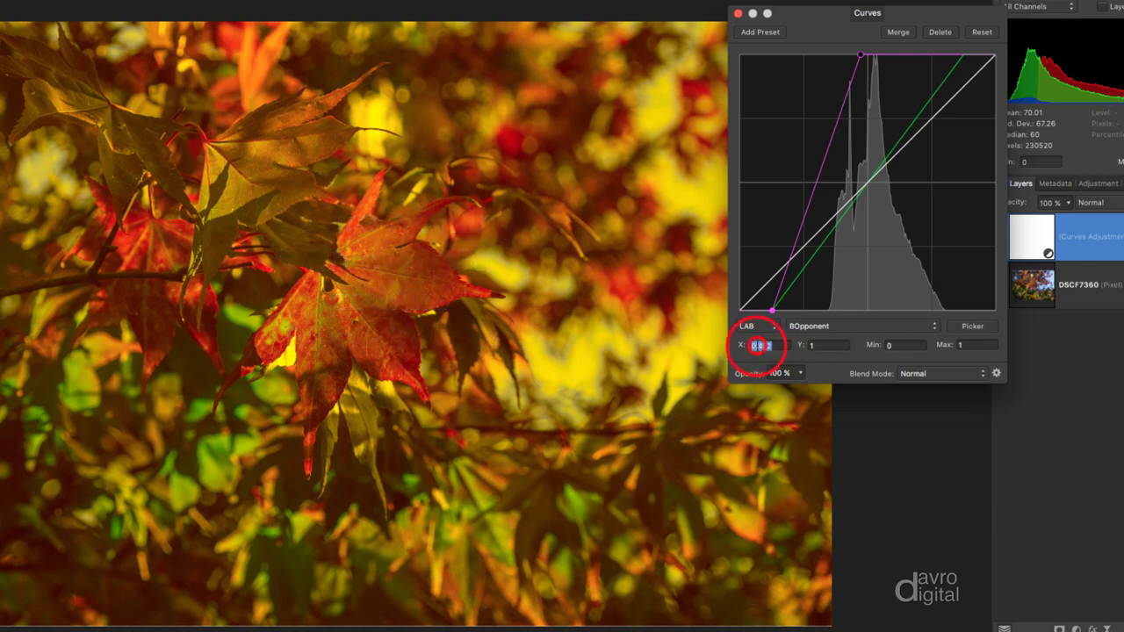
{"action": "left_click", "coordinate": [758, 346]}
{"action": "left_click_drag", "start_coordinate": [761, 346], "coordinate": [806, 354]}
{"action": "key", "text": "BackSpace"}
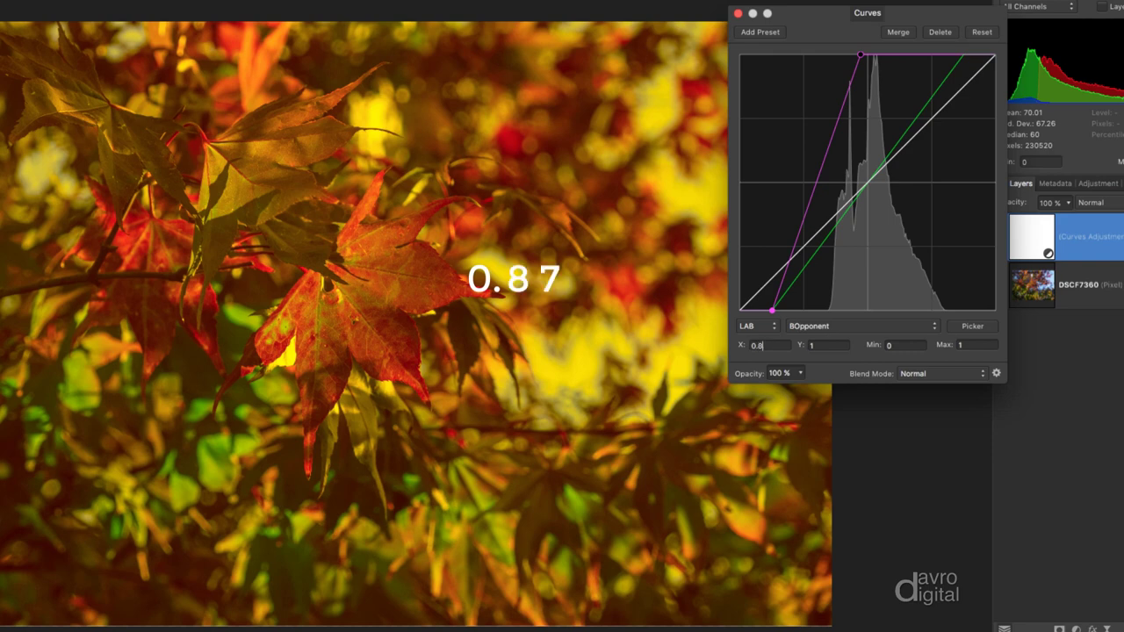
{"action": "type", "text": "875"}
{"action": "key", "text": "Return"}
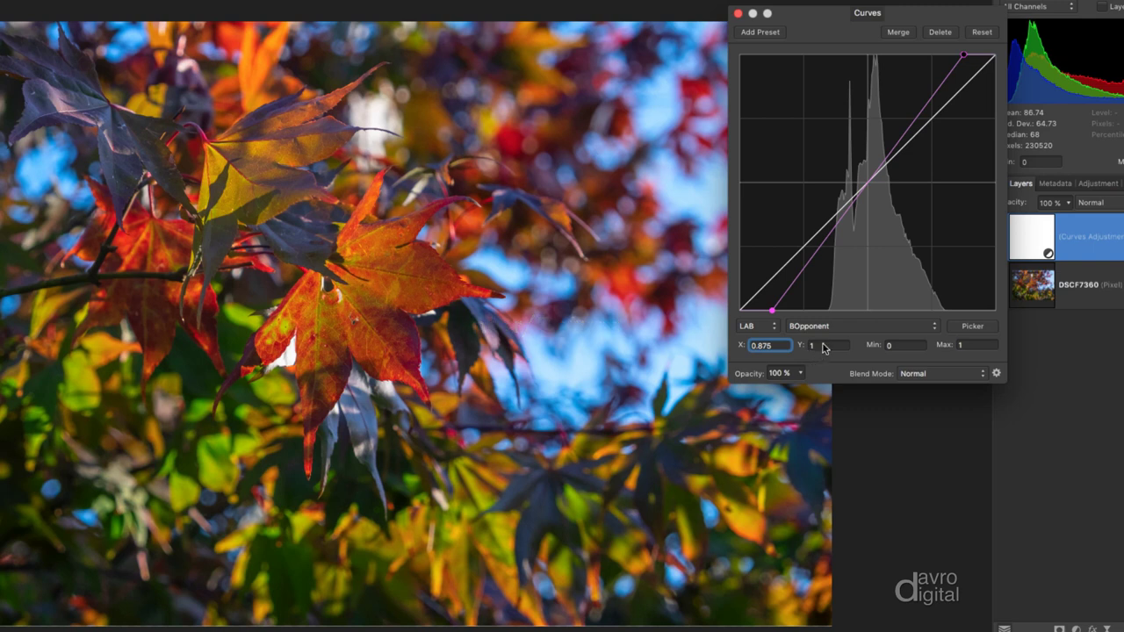
- Save the opponent curves as preset 'LAB Colour 2' and delete the Curves layer
{"action": "left_click", "coordinate": [759, 32]}
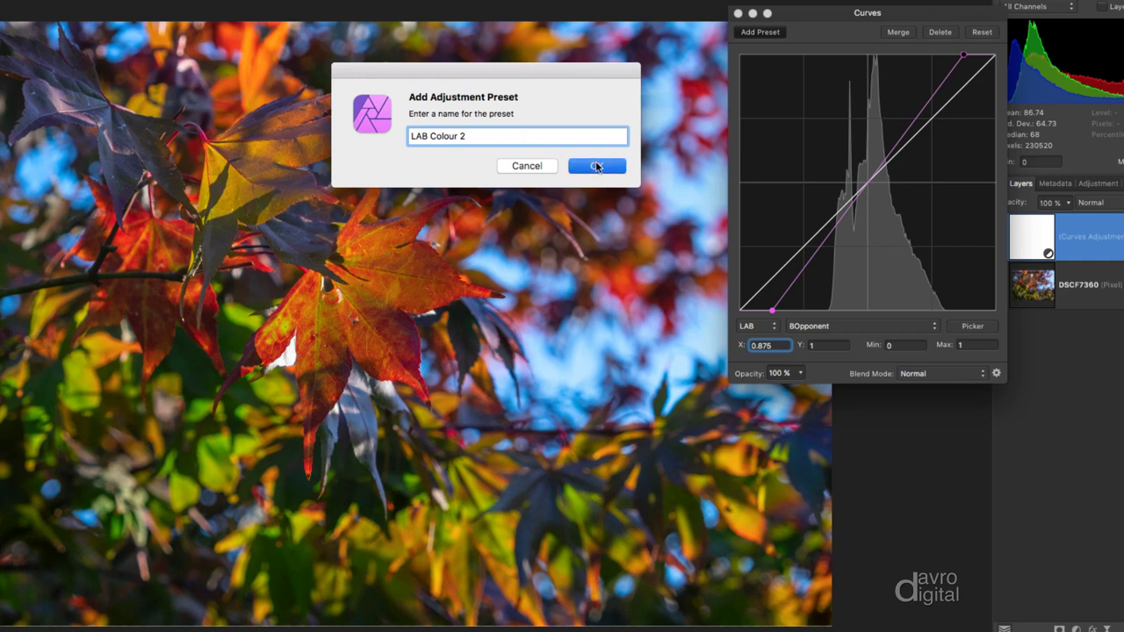
{"action": "left_click", "coordinate": [596, 165]}
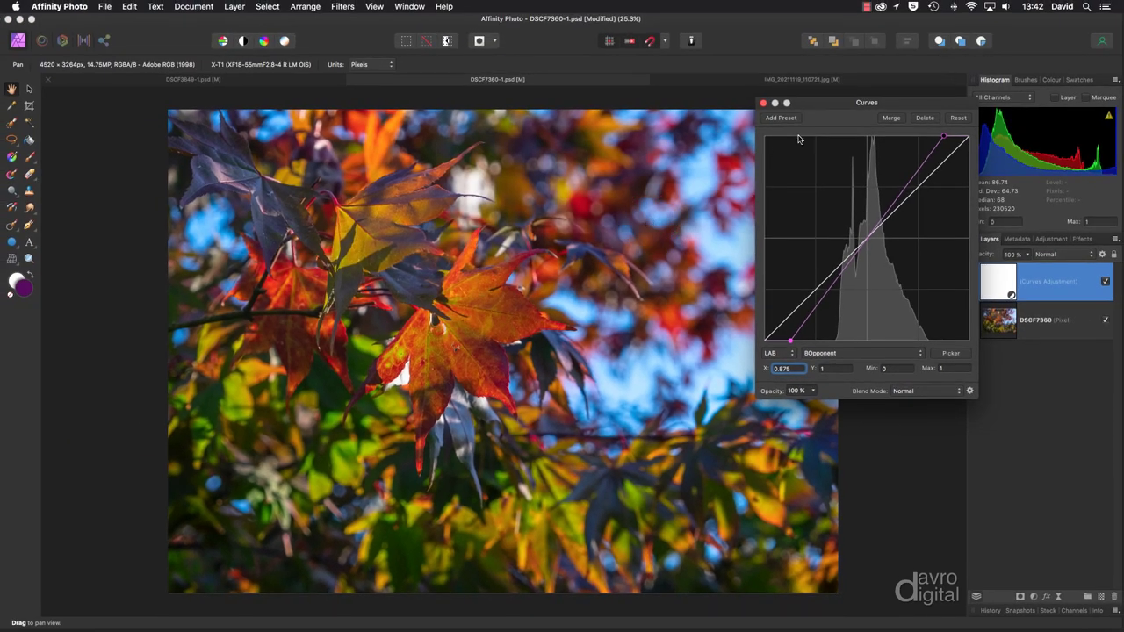
{"action": "left_click", "coordinate": [924, 118]}
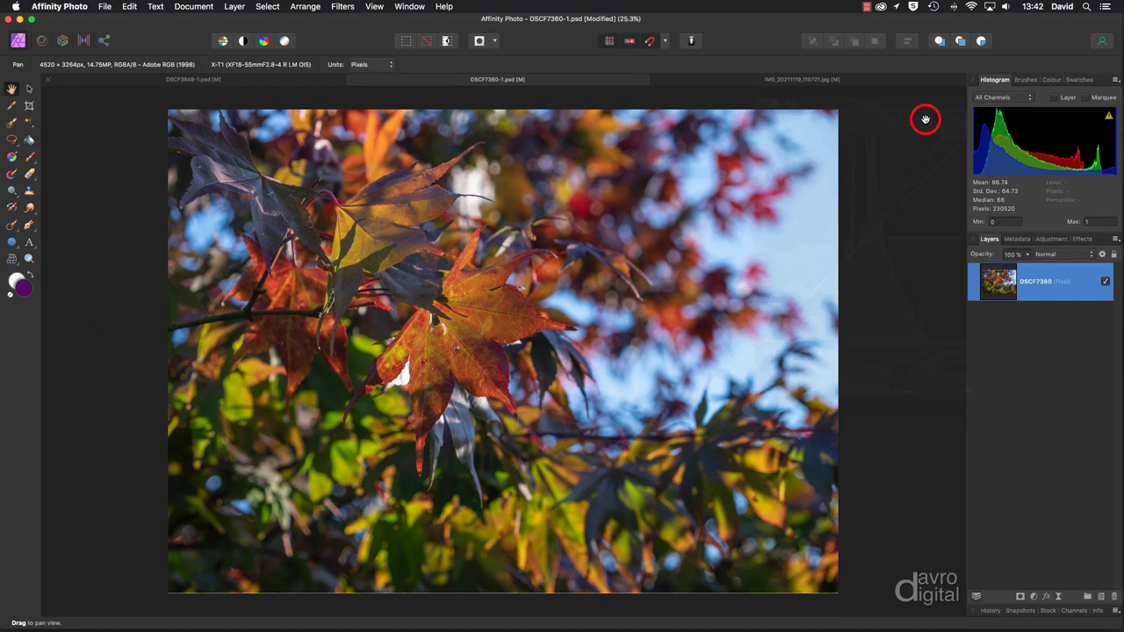
- Add a new Curves layer from the LAB Colour 2 preset in the Adjustment list
{"action": "left_click", "coordinate": [1045, 239]}
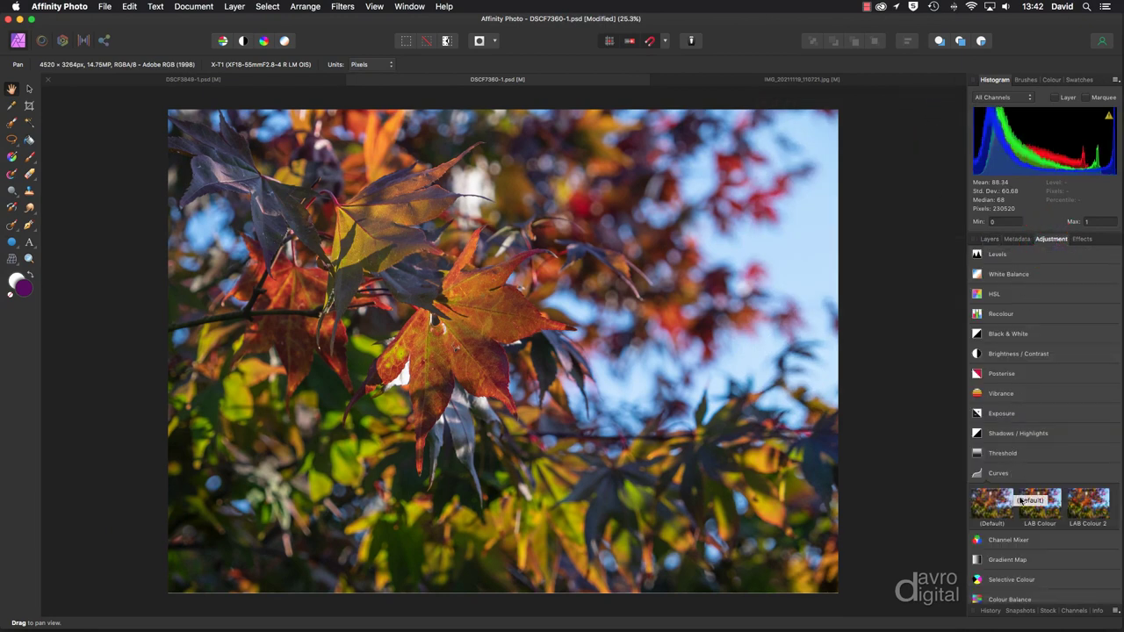
{"action": "right_click", "coordinate": [1085, 512]}
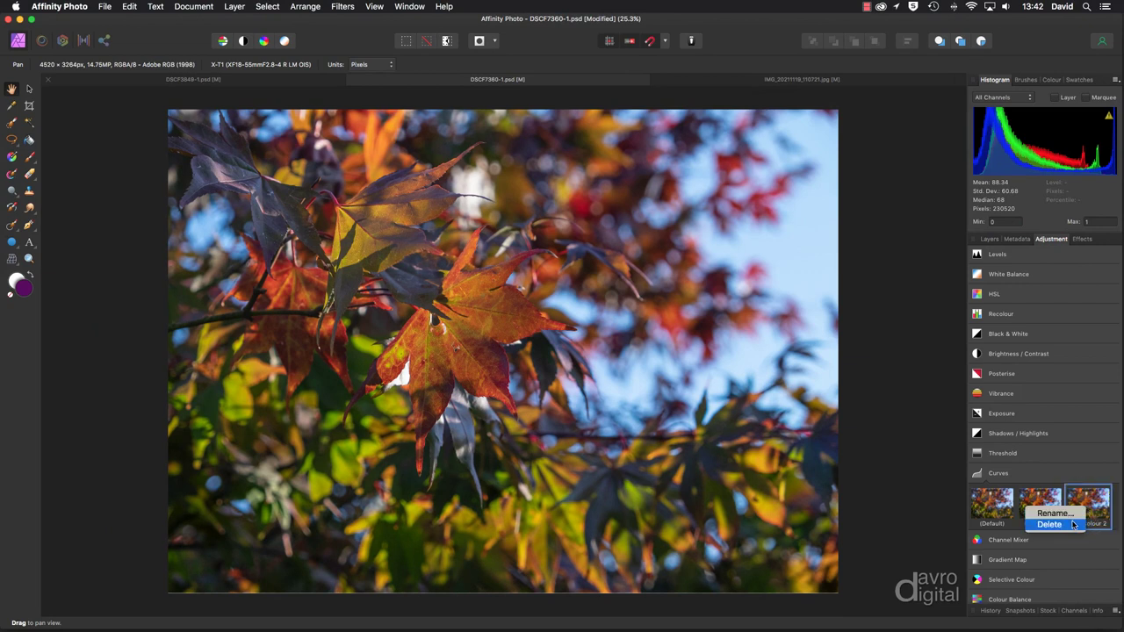
{"action": "left_click", "coordinate": [1093, 498]}
{"action": "left_click", "coordinate": [1093, 499]}
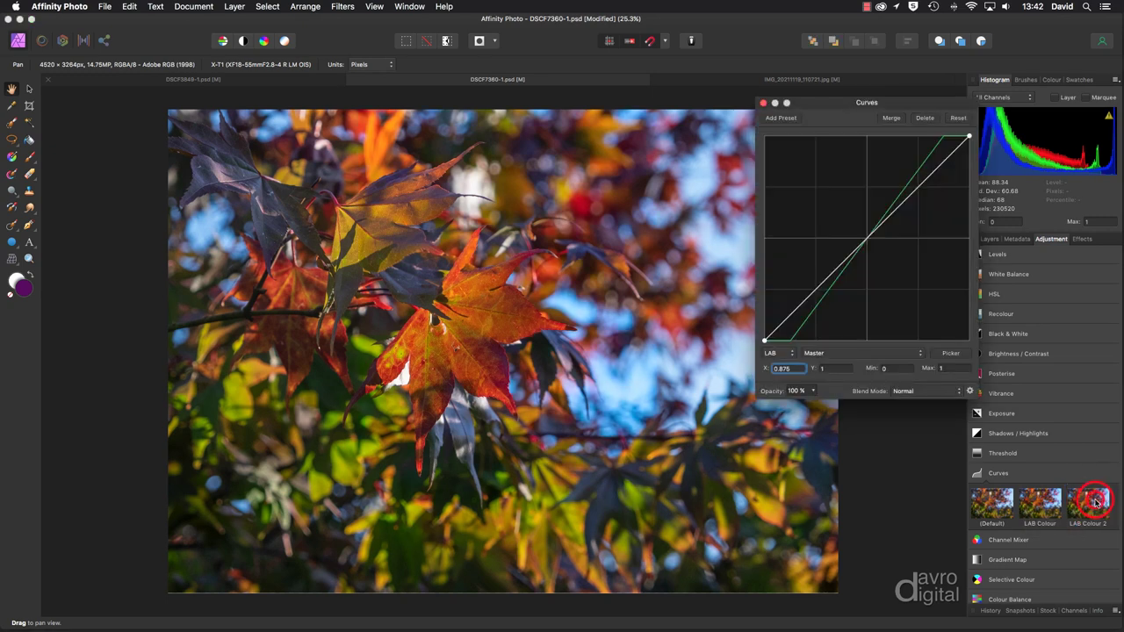
- Toggle the Curves layer's visibility off and on to compare, then move the editor right
{"action": "left_click", "coordinate": [991, 239]}
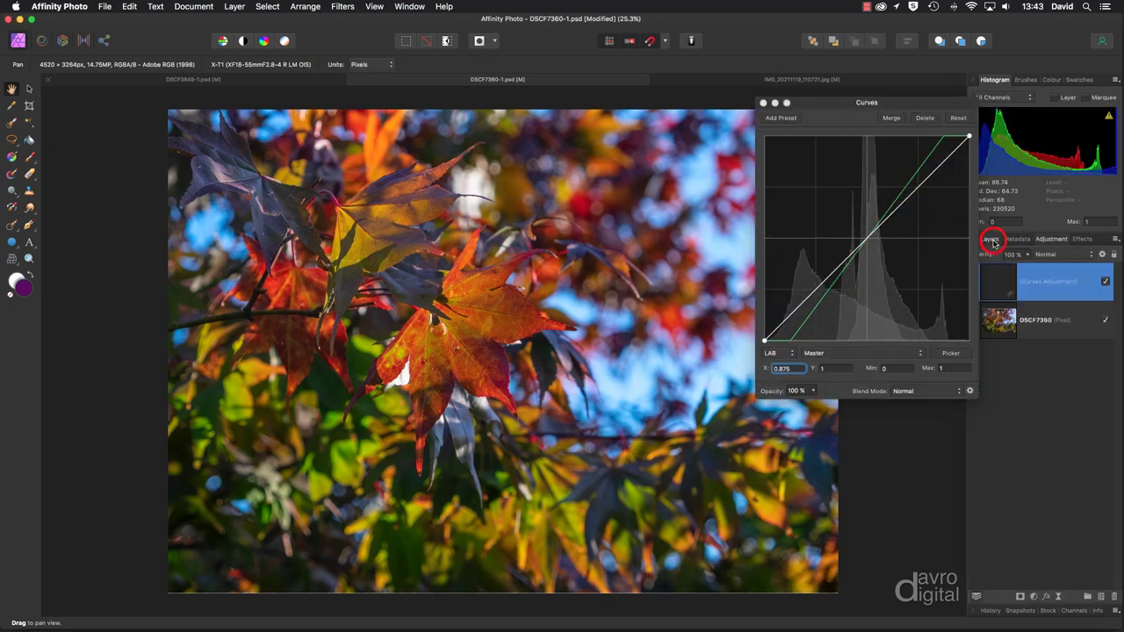
{"action": "left_click", "coordinate": [1105, 282]}
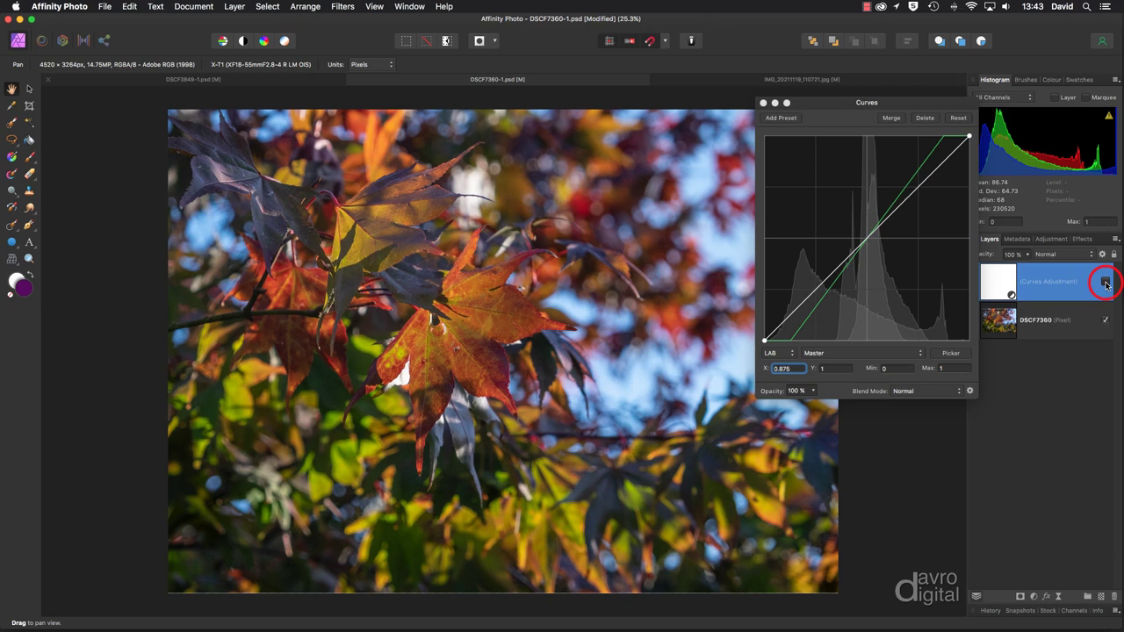
{"action": "left_click", "coordinate": [1105, 282]}
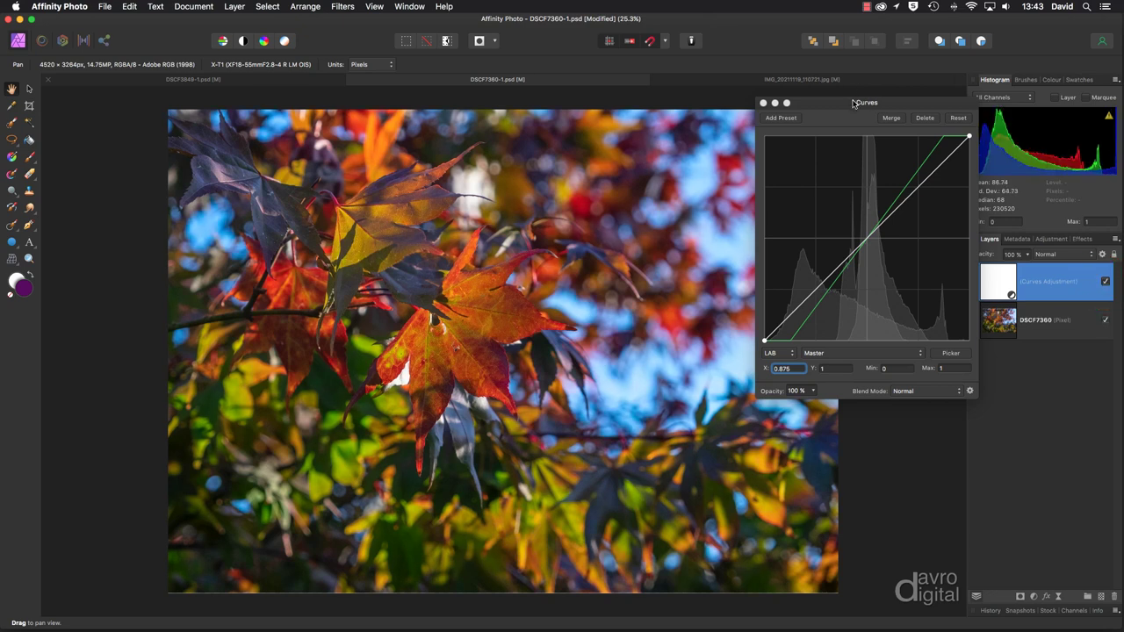
{"action": "left_click_drag", "start_coordinate": [852, 104], "coordinate": [933, 110]}
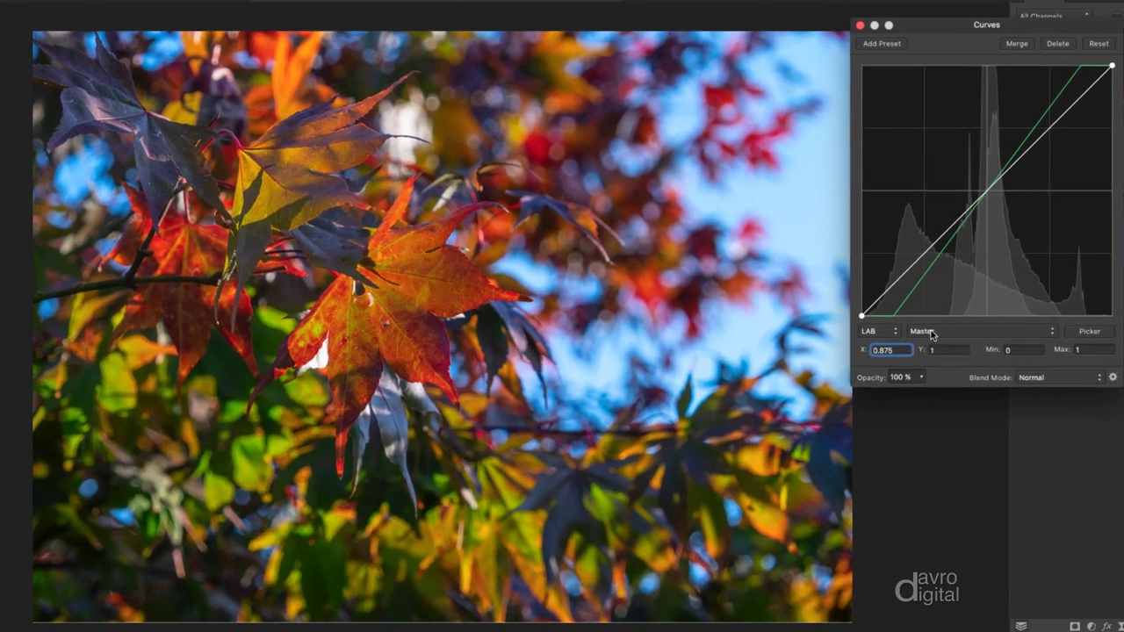
- Give the Lightness channel an S-curve: deepen the shadows and lift the highlights to X 0.733, Y 0.792
{"action": "left_click", "coordinate": [904, 354]}
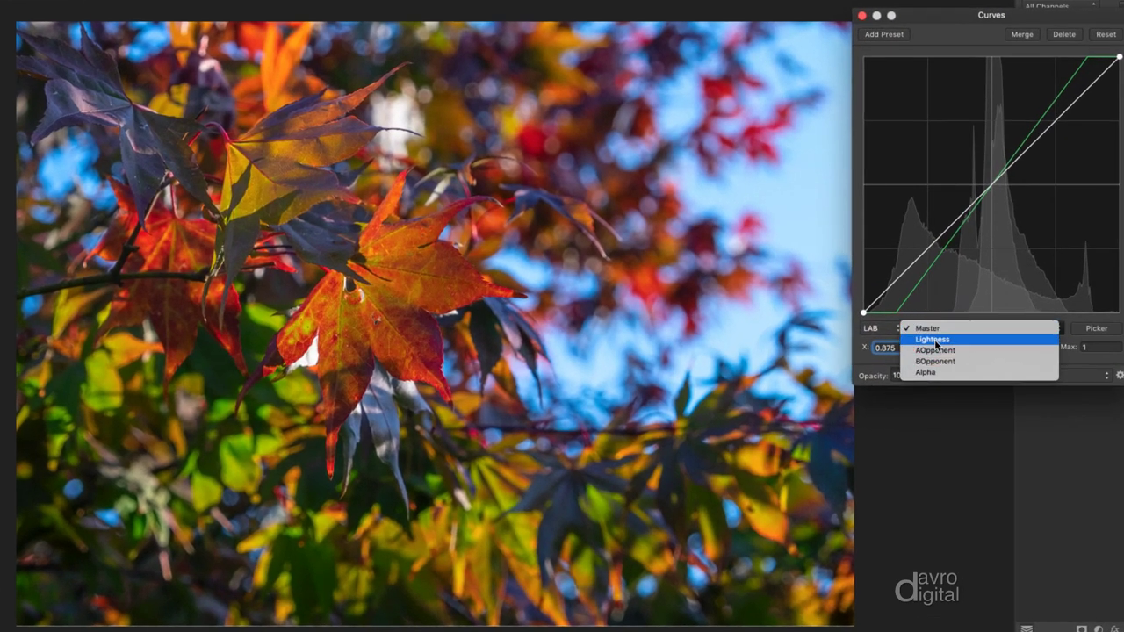
{"action": "left_click", "coordinate": [936, 341]}
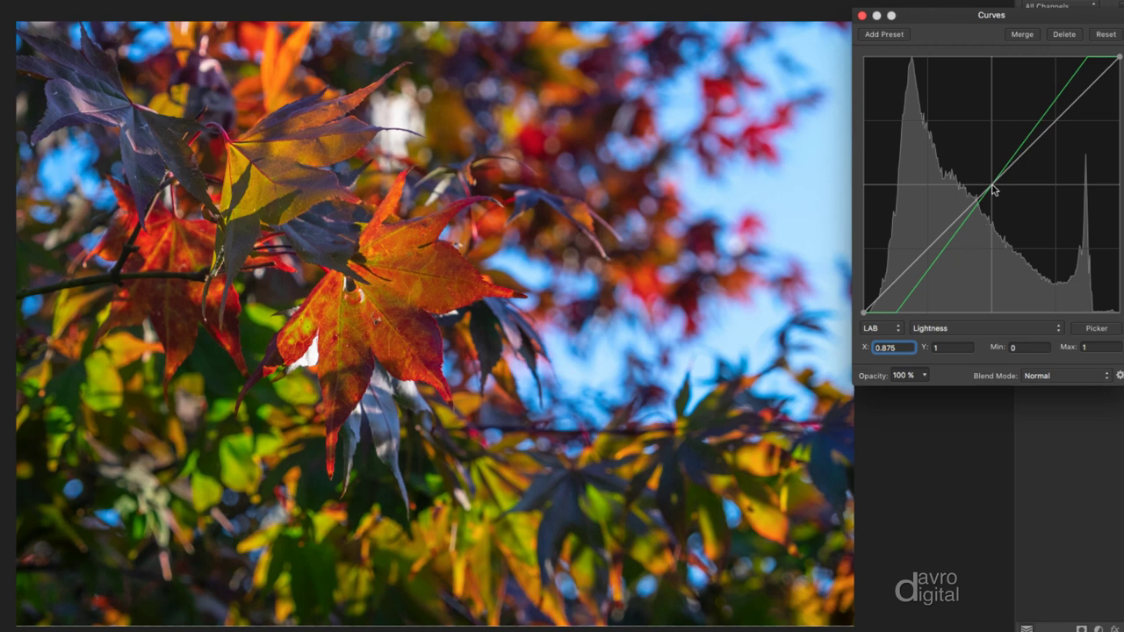
{"action": "left_click_drag", "start_coordinate": [993, 187], "coordinate": [1004, 201]}
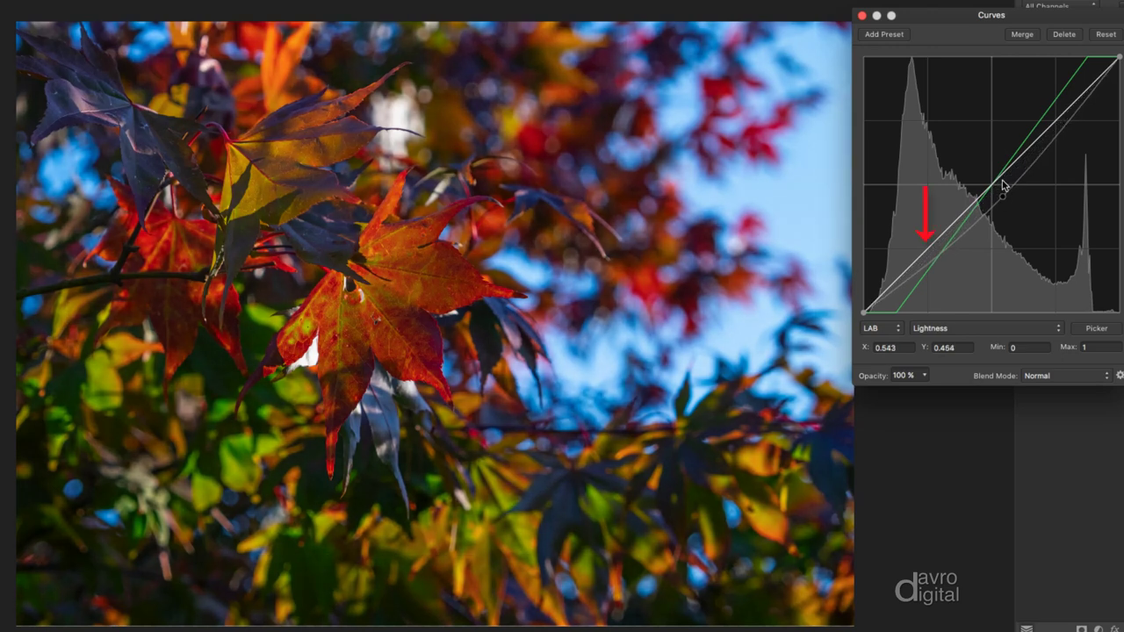
{"action": "left_click_drag", "start_coordinate": [1004, 196], "coordinate": [929, 254]}
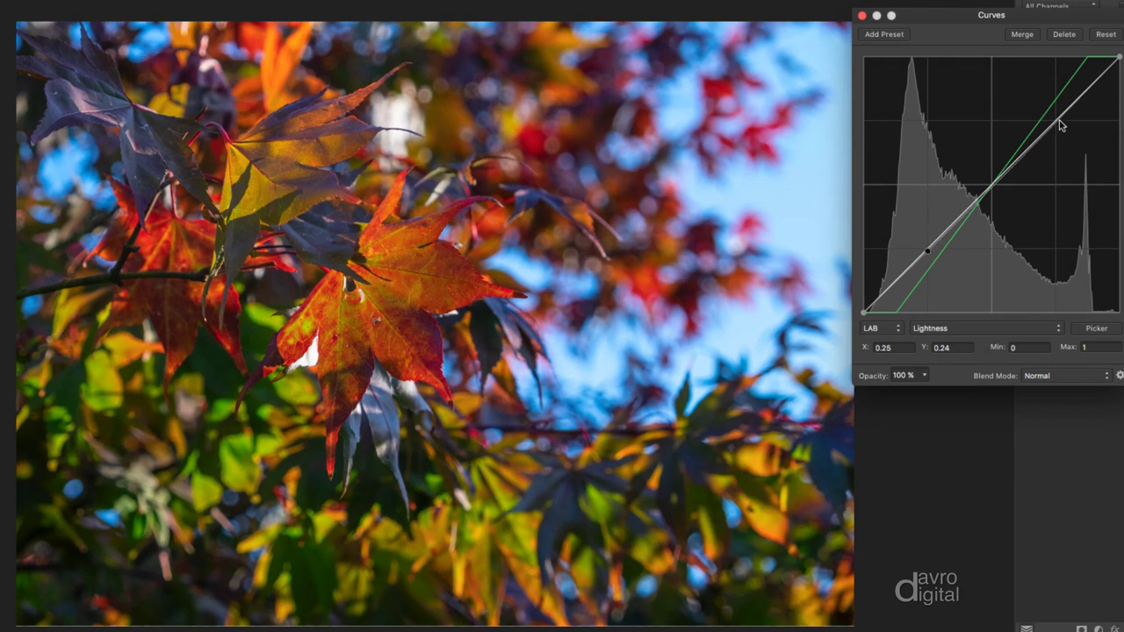
{"action": "left_click_drag", "start_coordinate": [1054, 122], "coordinate": [1050, 113]}
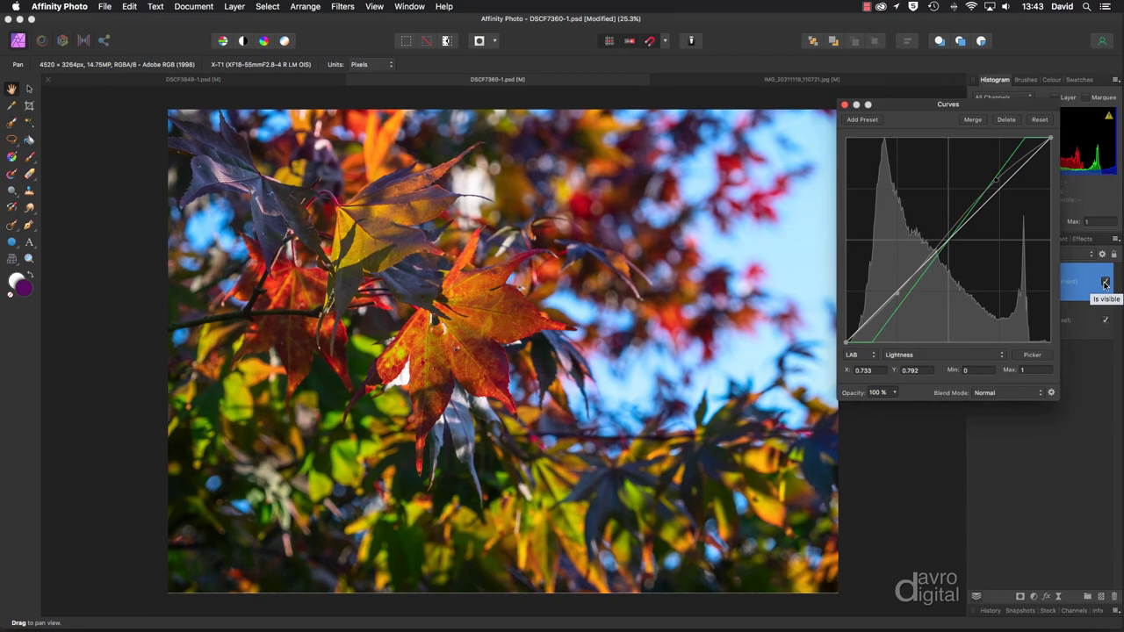
- Toggle the Curves adjustment off and on to compare, then close the curves editor
{"action": "left_click", "coordinate": [1104, 283]}
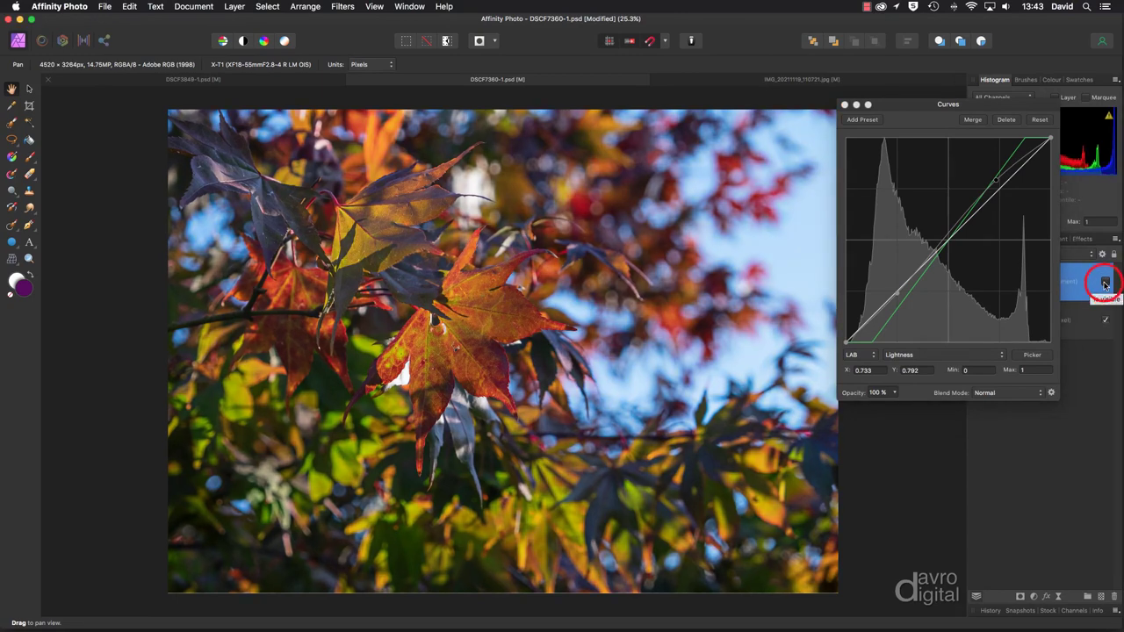
{"action": "left_click", "coordinate": [1105, 283]}
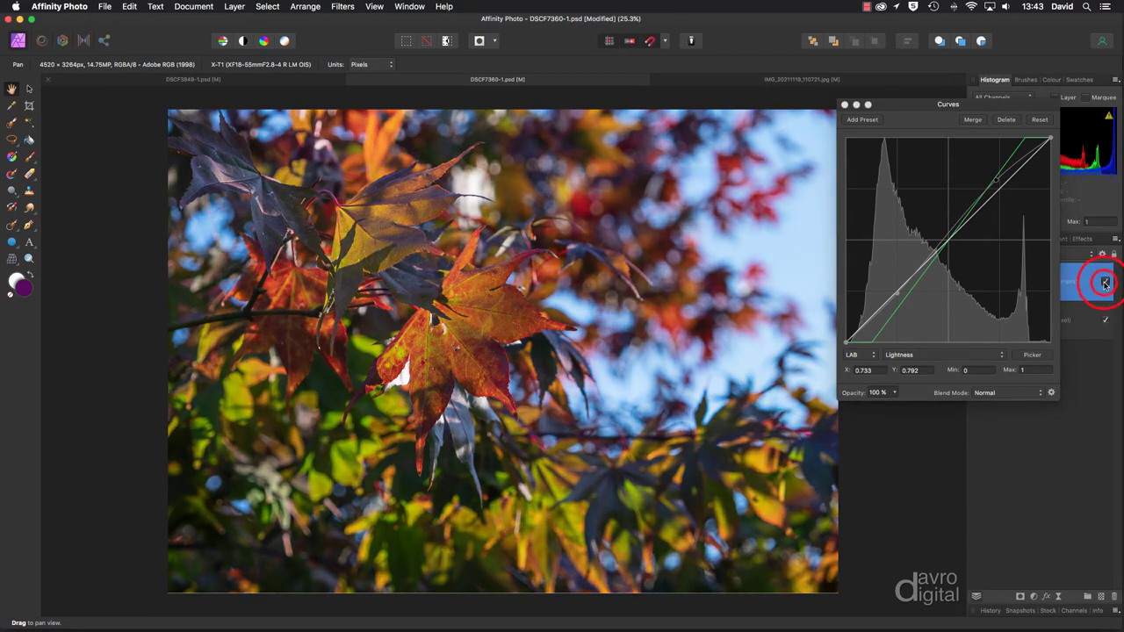
{"action": "left_click", "coordinate": [845, 105]}
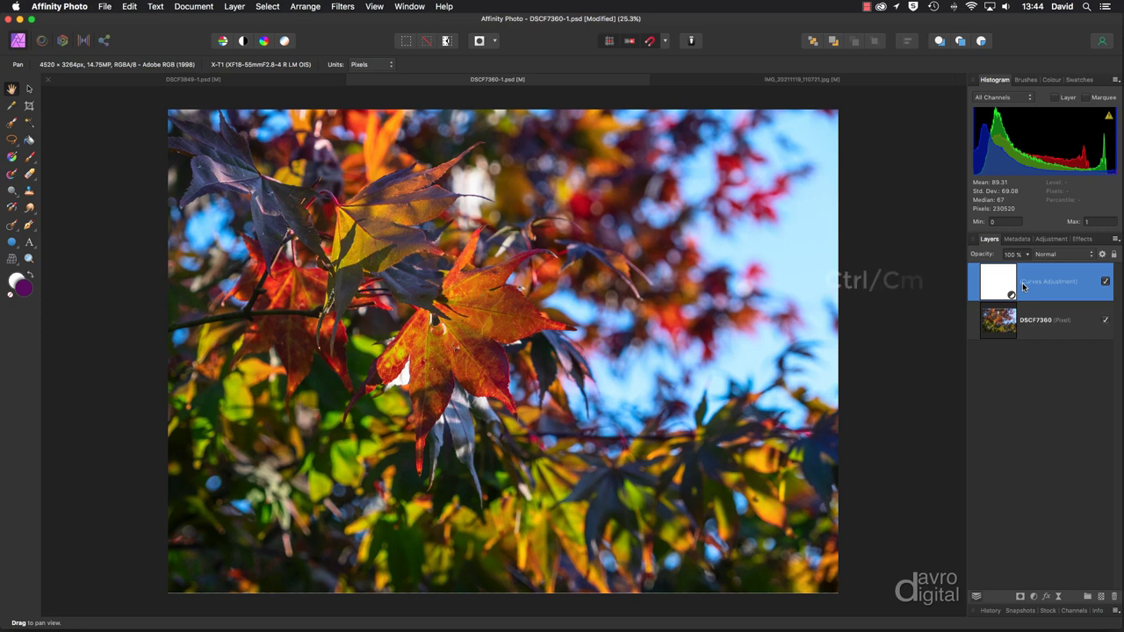
- Duplicate the Curves layer, hide the lower copy, invert the top layer's mask, and restore black/white colours
{"action": "key", "text": "super+j"}
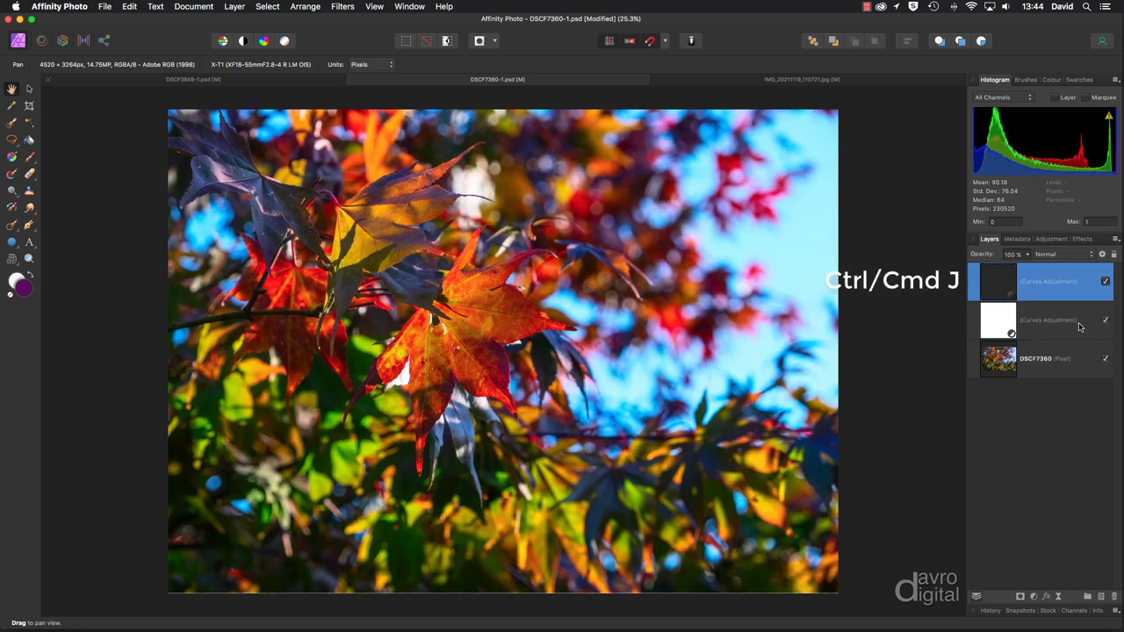
{"action": "left_click", "coordinate": [1104, 324]}
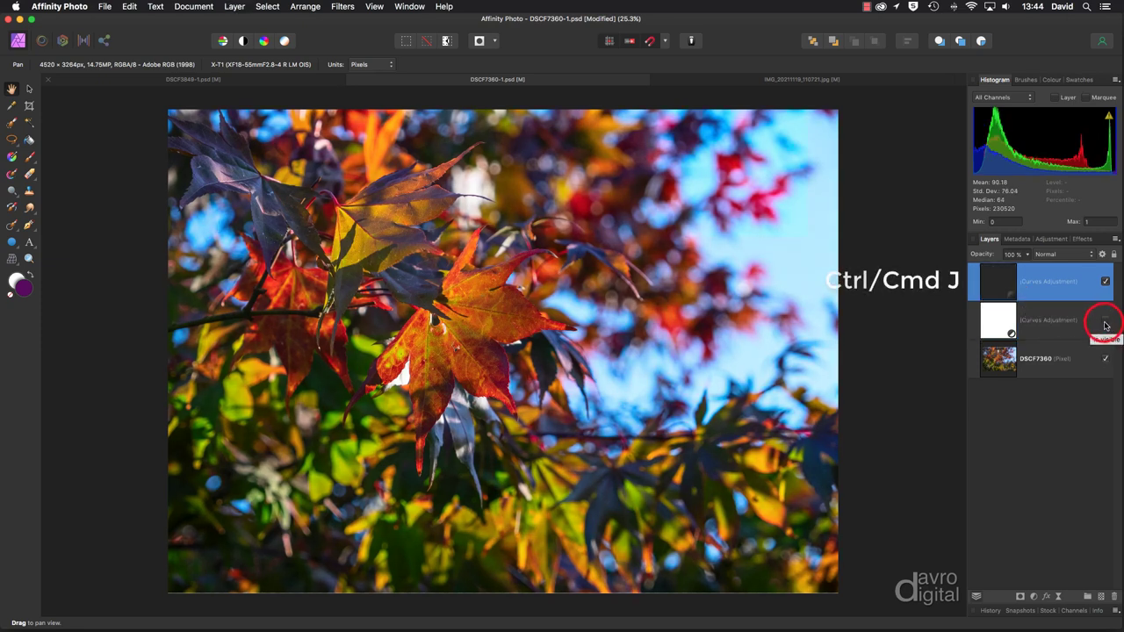
{"action": "left_click", "coordinate": [1001, 283]}
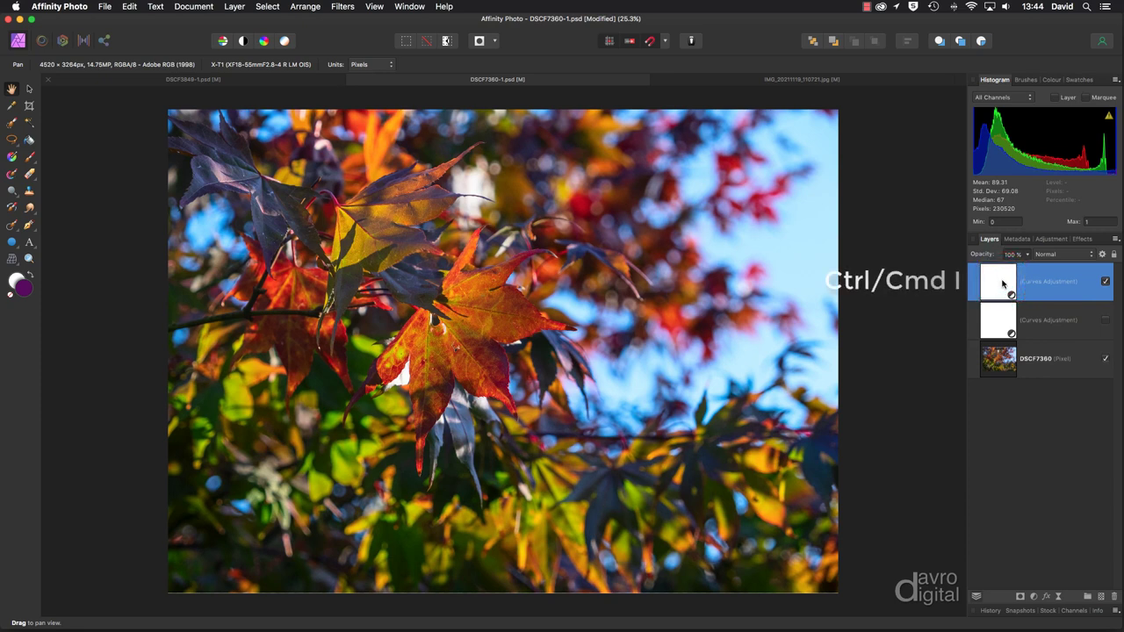
{"action": "key", "text": "super+i"}
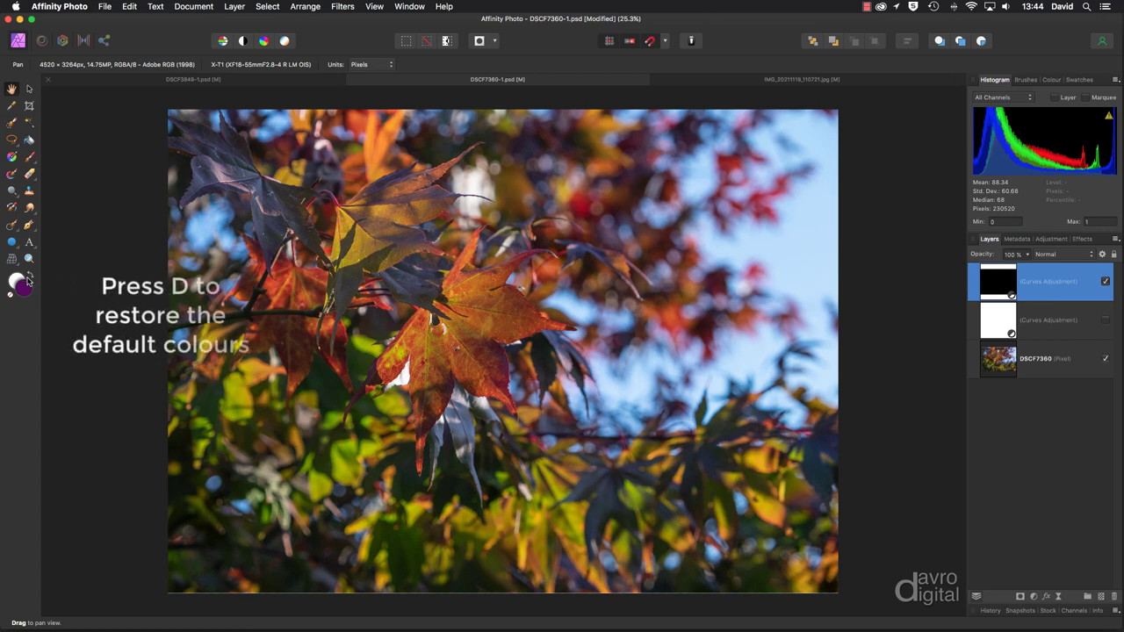
{"action": "key", "text": "d"}
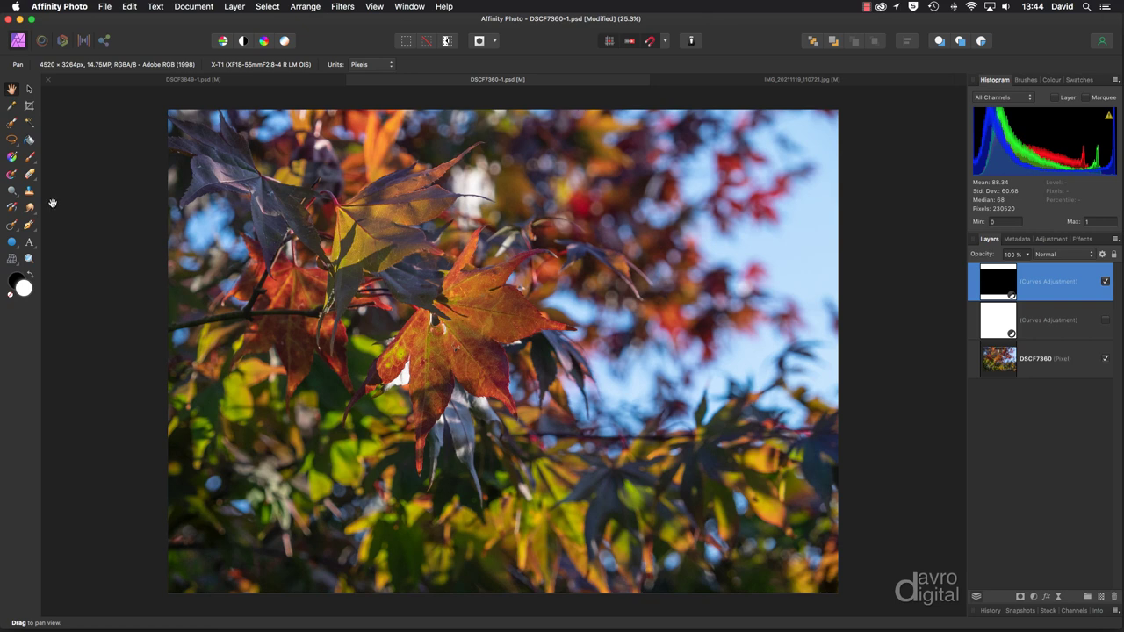
- Set up the Paint Brush with the Basic 128 px Round Soft Brush enlarged to 517.8 px
{"action": "key", "text": "b"}
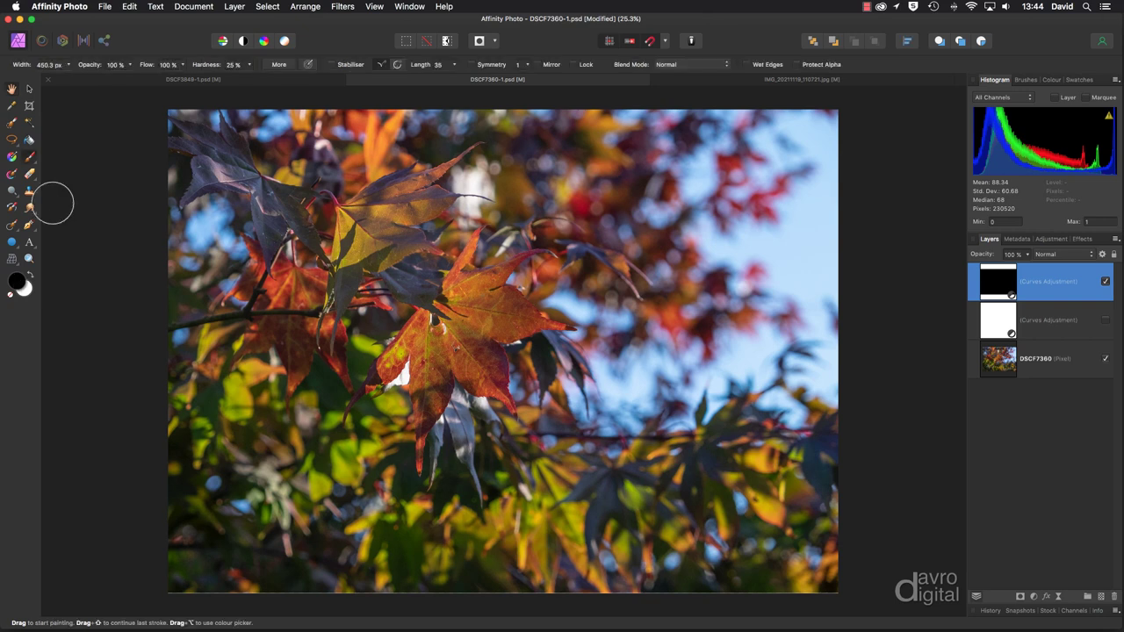
{"action": "left_click", "coordinate": [1025, 79]}
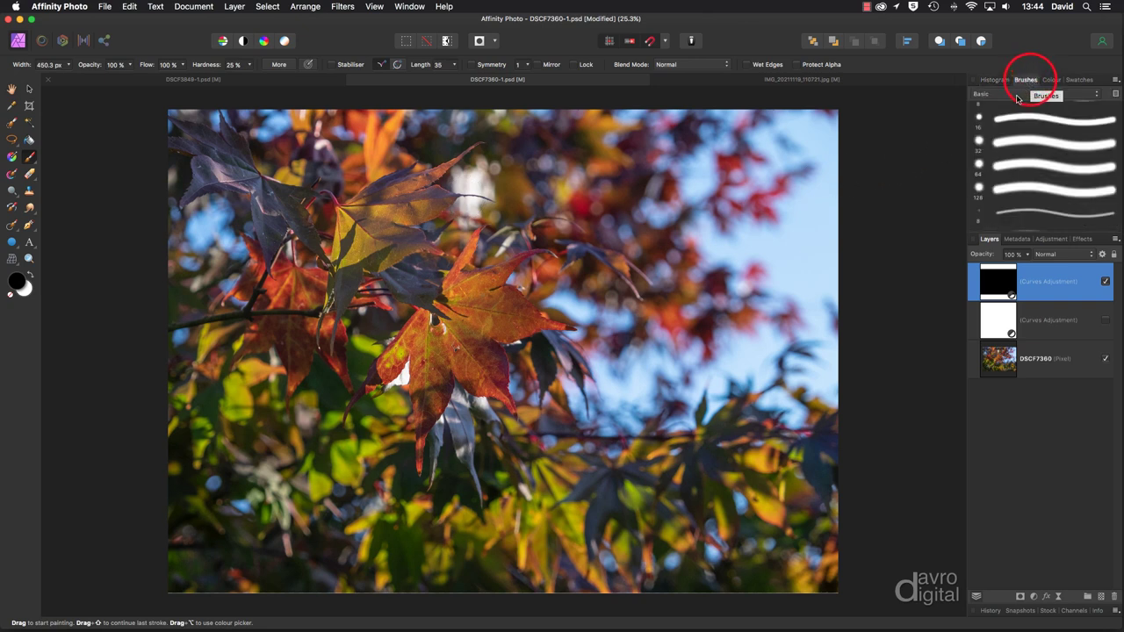
{"action": "left_click", "coordinate": [1016, 95]}
{"action": "left_click", "coordinate": [1014, 95]}
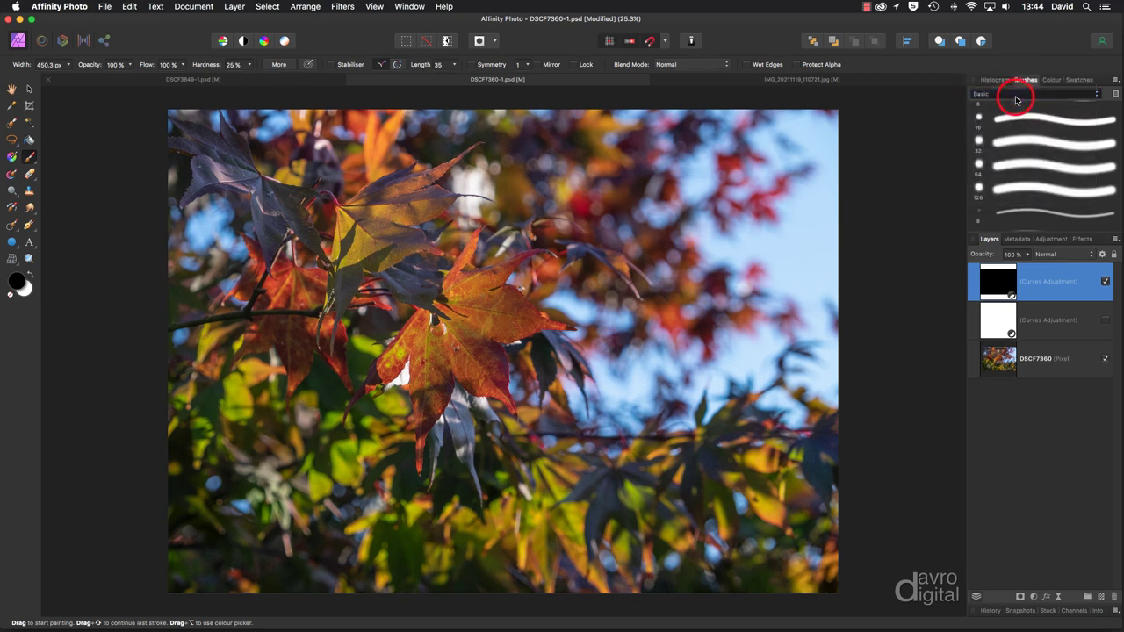
{"action": "left_click", "coordinate": [1021, 190]}
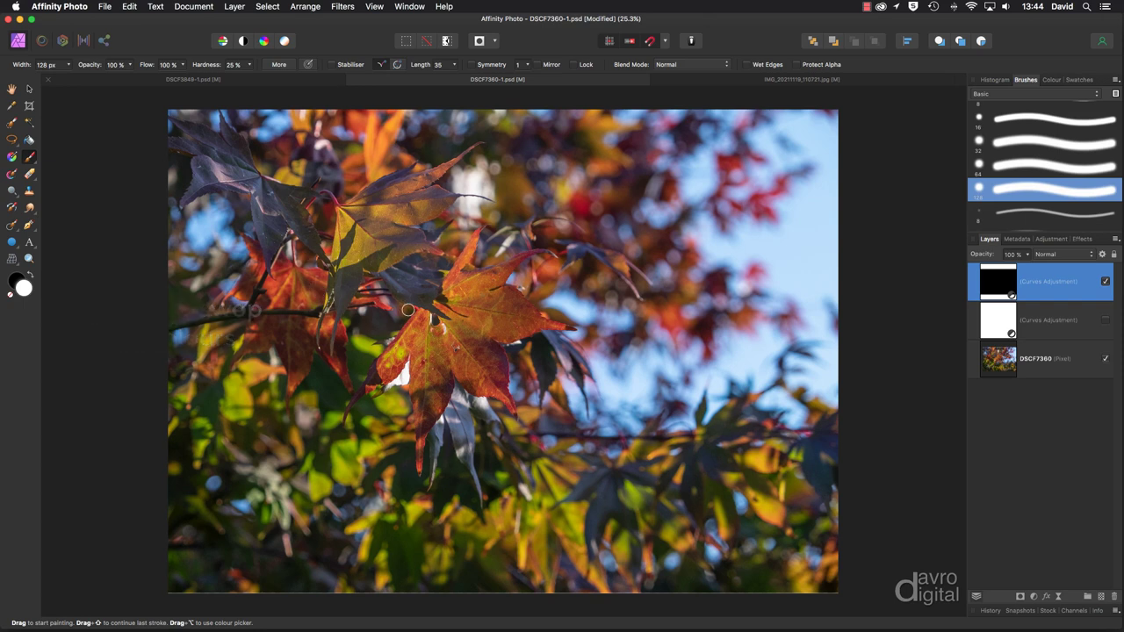
{"action": "key", "text": "bracketright"}
{"action": "key", "text": "bracketright"}
{"action": "key", "text": "bracketright"}
{"action": "key", "text": "bracketright"}
{"action": "key", "text": "bracketright"}
{"action": "key", "text": "bracketright"}
{"action": "key", "text": "bracketright"}
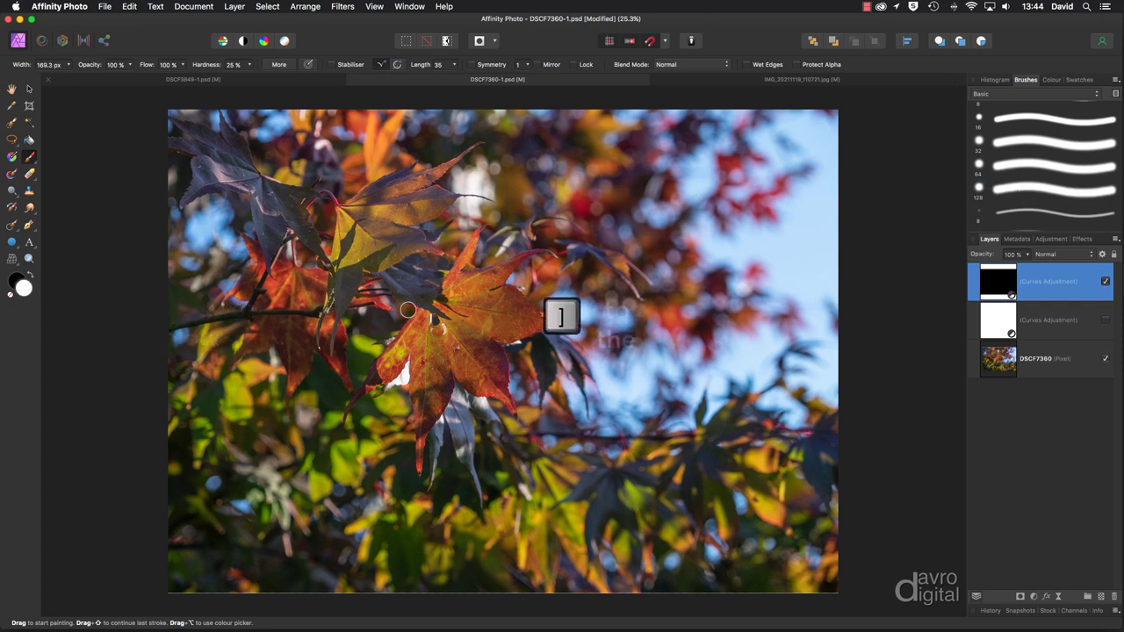
{"action": "key", "text": "bracketright"}
{"action": "key", "text": "bracketright"}
{"action": "key", "text": "bracketright"}
{"action": "key", "text": "bracketright"}
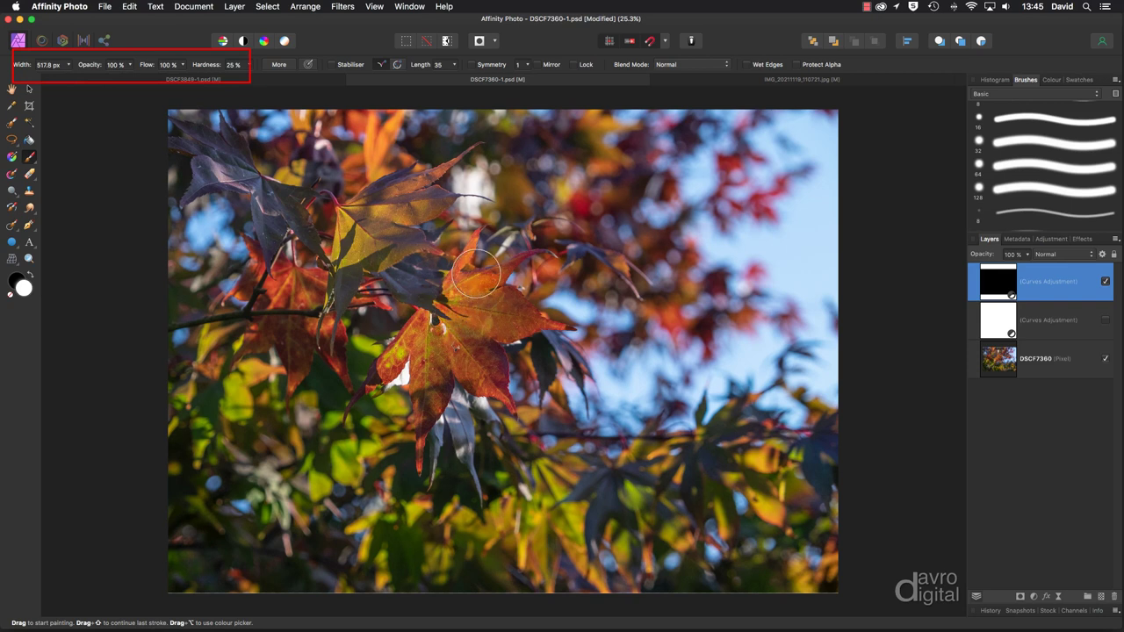
- Paint white over the central orange leaf on the top Curves mask, toggling the layer to compare
{"action": "mouse_move", "coordinate": [465, 292]}
{"action": "left_mouse_down"}
{"action": "mouse_move", "coordinate": [499, 275]}
{"action": "mouse_move", "coordinate": [472, 282]}
{"action": "mouse_move", "coordinate": [490, 311]}
{"action": "mouse_move", "coordinate": [461, 324]}
{"action": "mouse_move", "coordinate": [469, 345]}
{"action": "mouse_move", "coordinate": [435, 341]}
{"action": "mouse_move", "coordinate": [431, 356]}
{"action": "mouse_move", "coordinate": [407, 358]}
{"action": "mouse_move", "coordinate": [433, 370]}
{"action": "mouse_move", "coordinate": [347, 244]}
{"action": "mouse_move", "coordinate": [355, 220]}
{"action": "mouse_move", "coordinate": [412, 193]}
{"action": "mouse_move", "coordinate": [346, 211]}
{"action": "mouse_move", "coordinate": [297, 285]}
{"action": "left_mouse_up"}
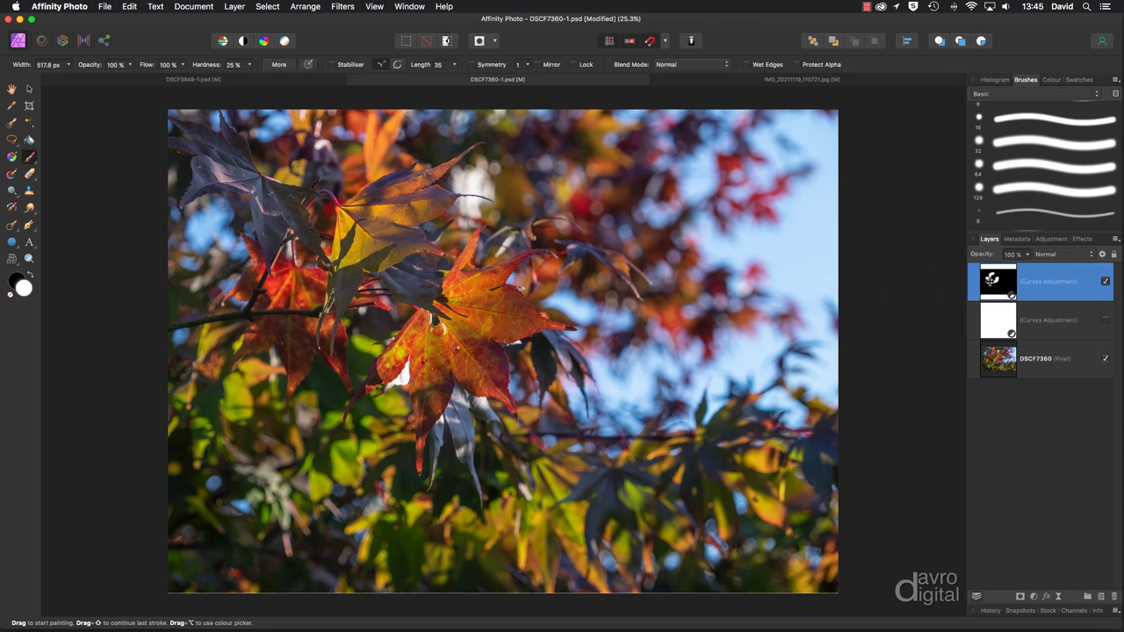
{"action": "left_click", "coordinate": [1105, 281]}
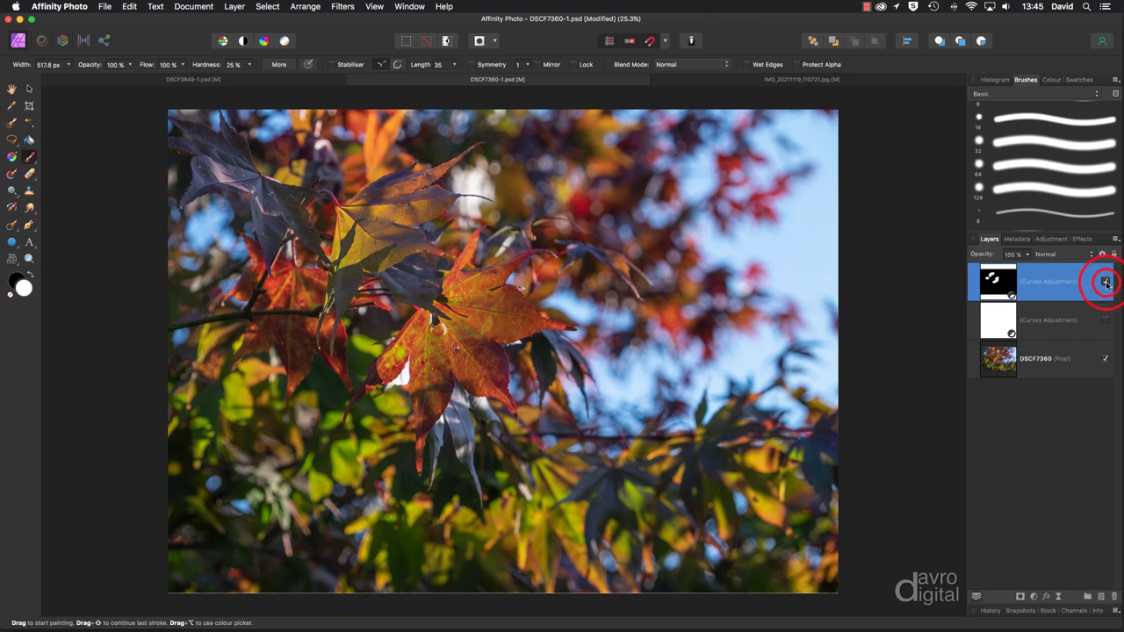
{"action": "left_click", "coordinate": [1106, 282]}
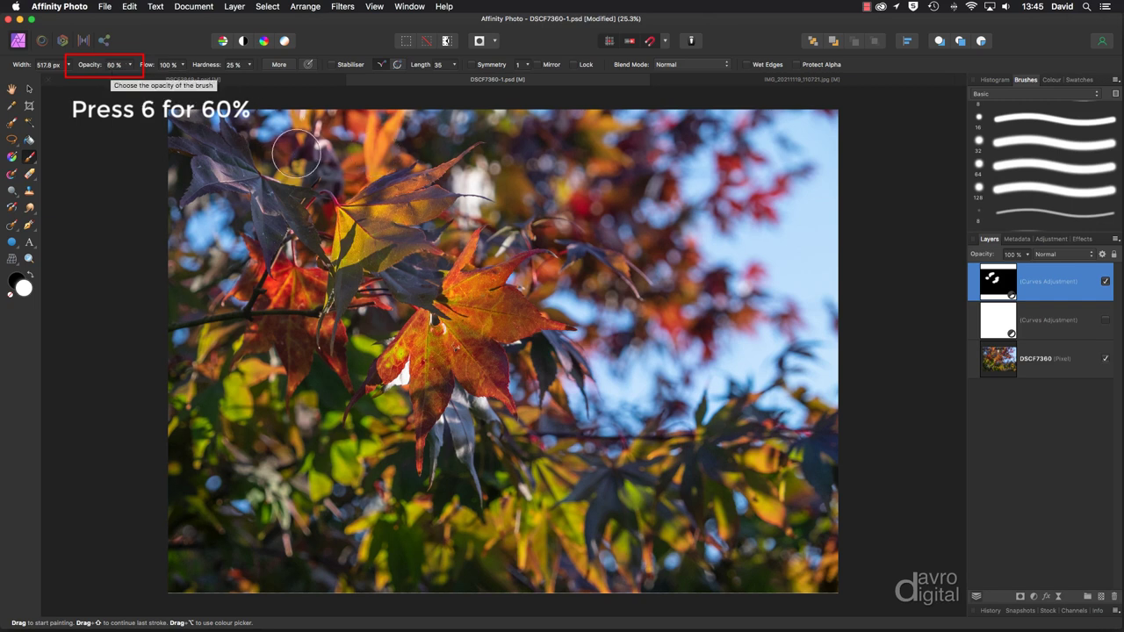
- Dab the boost onto the smaller leaves at the left, below the main leaf, bottom centre and lower right
{"action": "left_click", "coordinate": [350, 176]}
{"action": "left_click", "coordinate": [231, 391]}
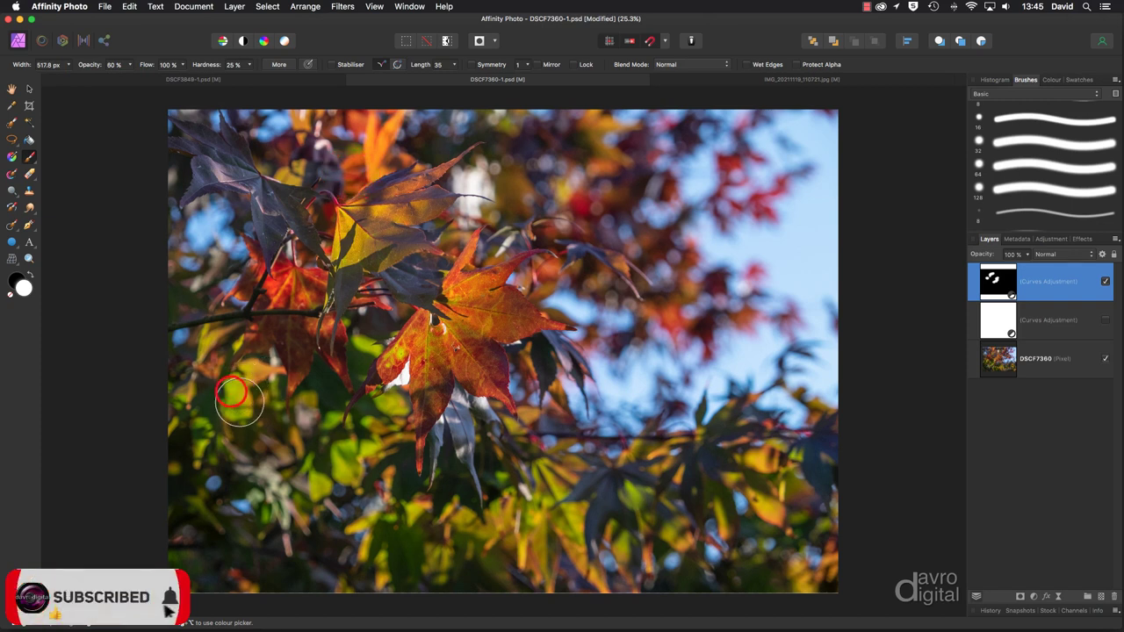
{"action": "left_click", "coordinate": [370, 353]}
{"action": "left_click", "coordinate": [402, 407]}
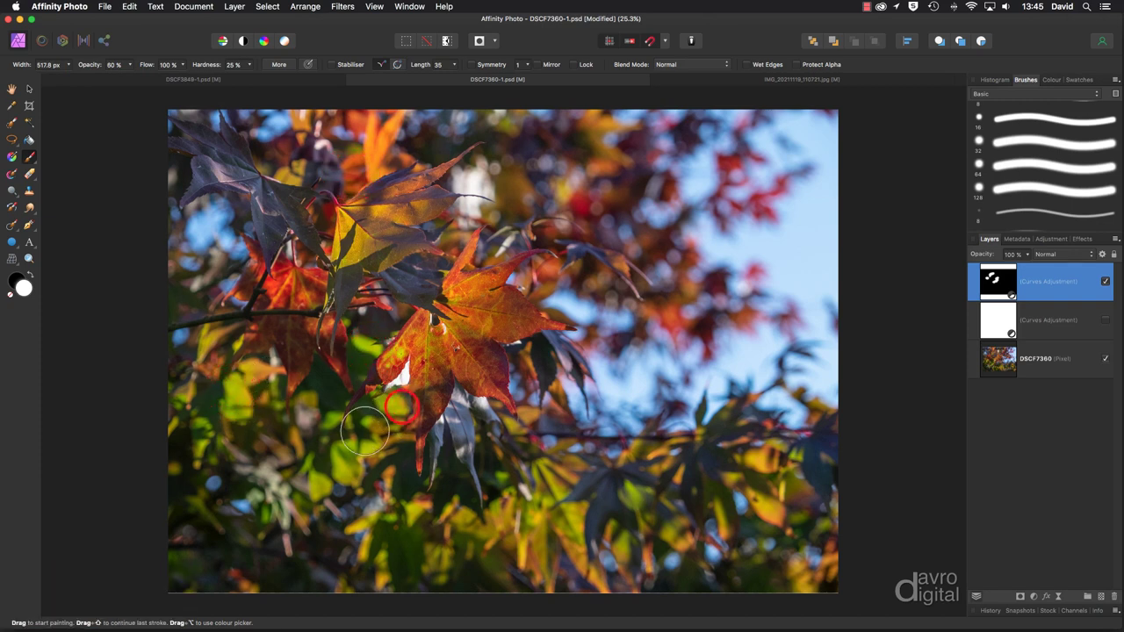
{"action": "left_click", "coordinate": [355, 436]}
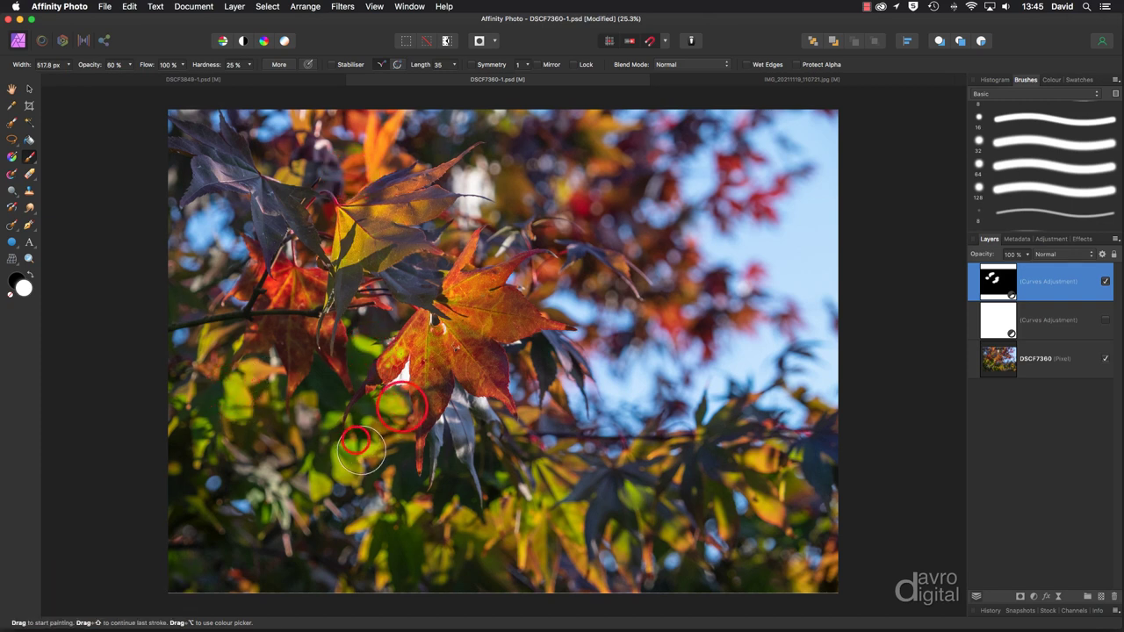
{"action": "left_click", "coordinate": [571, 551]}
{"action": "left_click", "coordinate": [687, 530]}
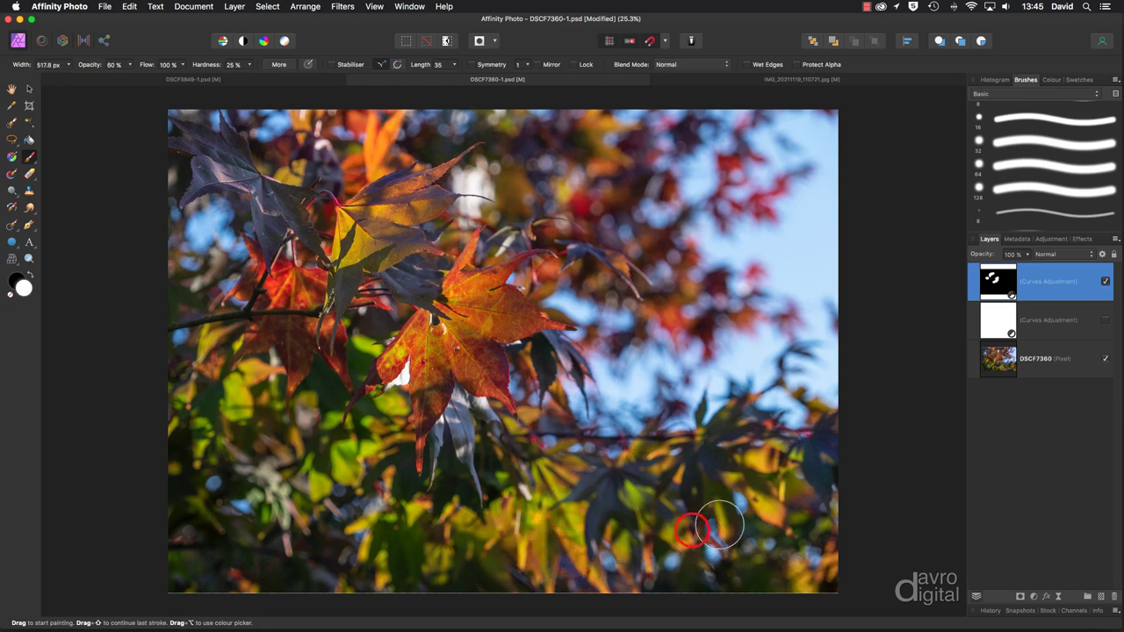
{"action": "left_click", "coordinate": [760, 498]}
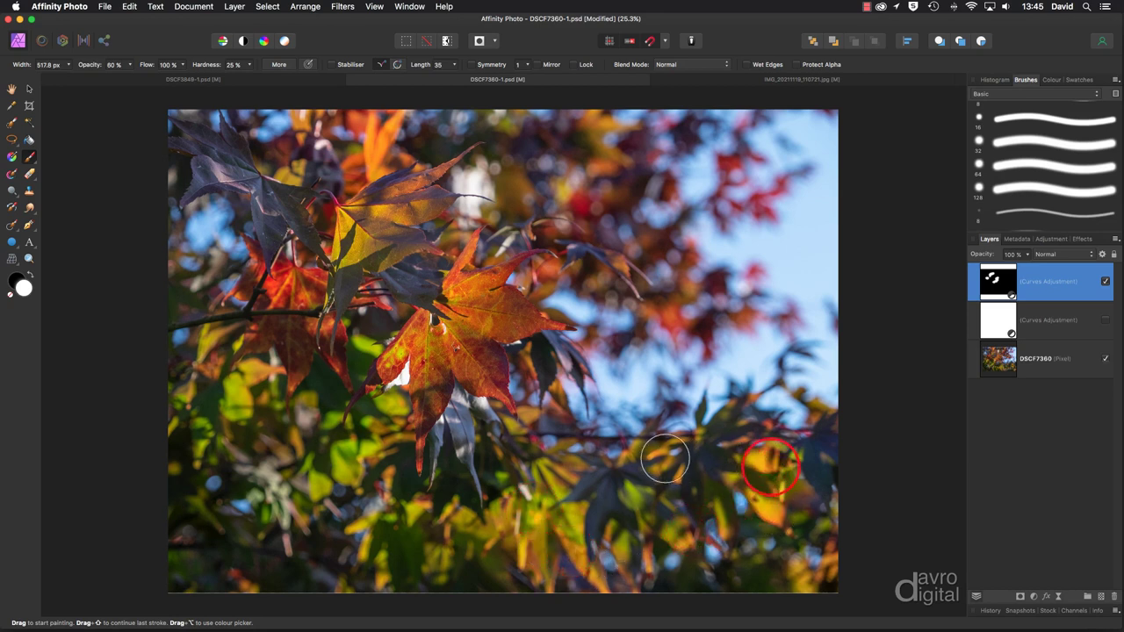
{"action": "left_click", "coordinate": [653, 458]}
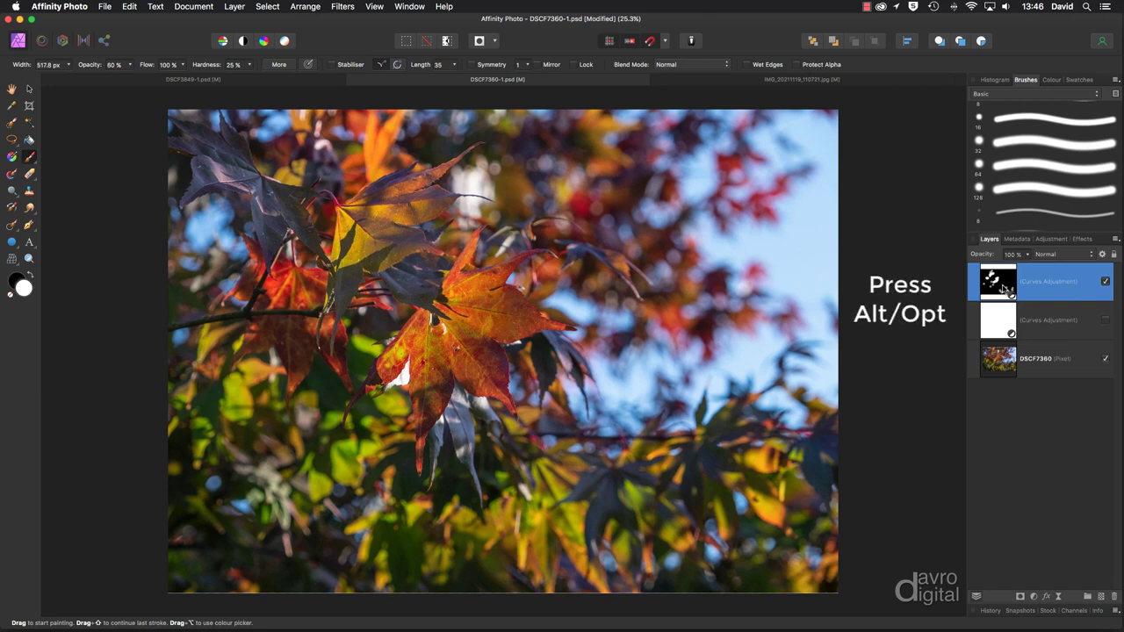
- View the mask on its own, paint more white into its centre, and undo a stray dab
{"action": "left_click", "coordinate": [1003, 288], "text": "alt"}
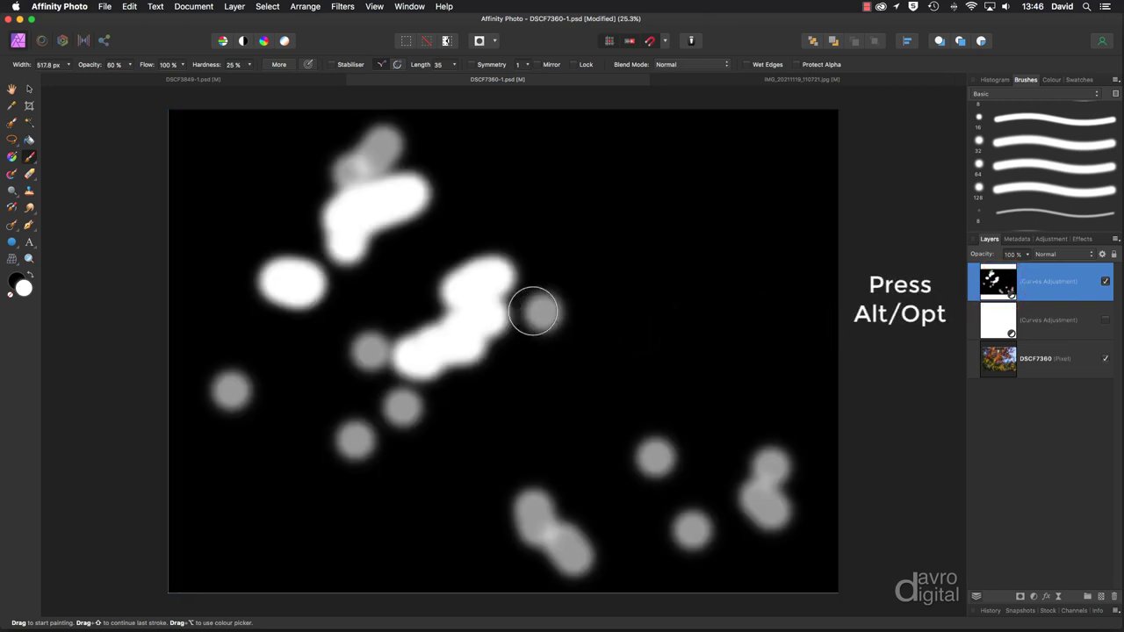
{"action": "left_click_drag", "start_coordinate": [488, 301], "coordinate": [426, 351]}
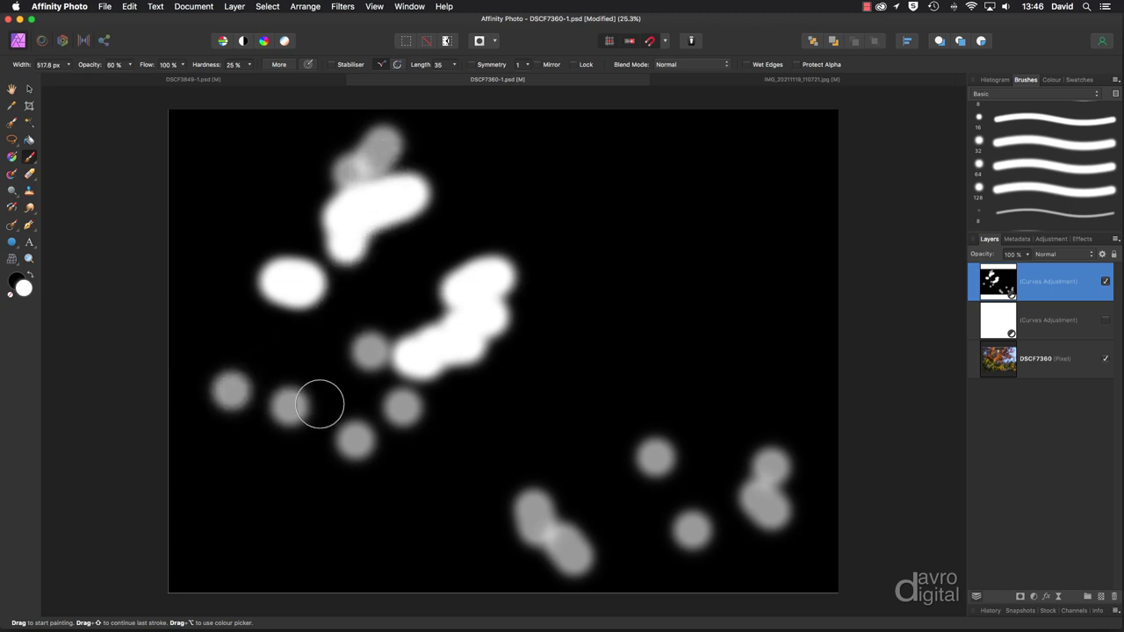
{"action": "left_click_drag", "start_coordinate": [344, 396], "coordinate": [357, 430]}
{"action": "key", "text": "super+z"}
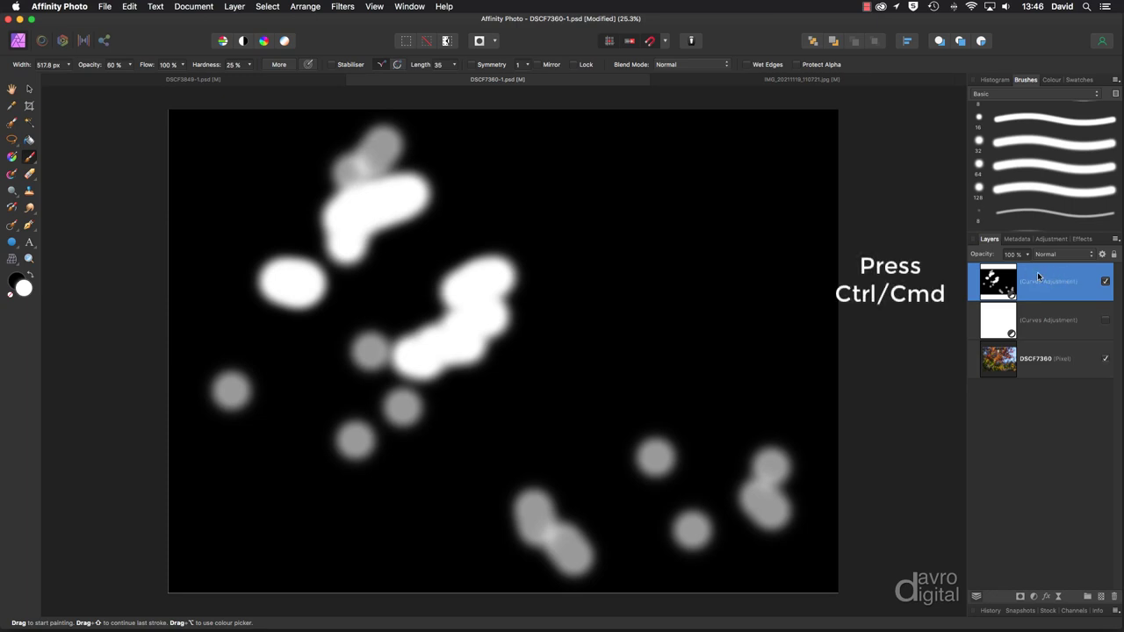
- Return to the photo on the top Curves layer and dab the boost onto a few more right-side leaves
{"action": "left_click", "coordinate": [1036, 274], "text": "super"}
{"action": "left_click", "coordinate": [1039, 276]}
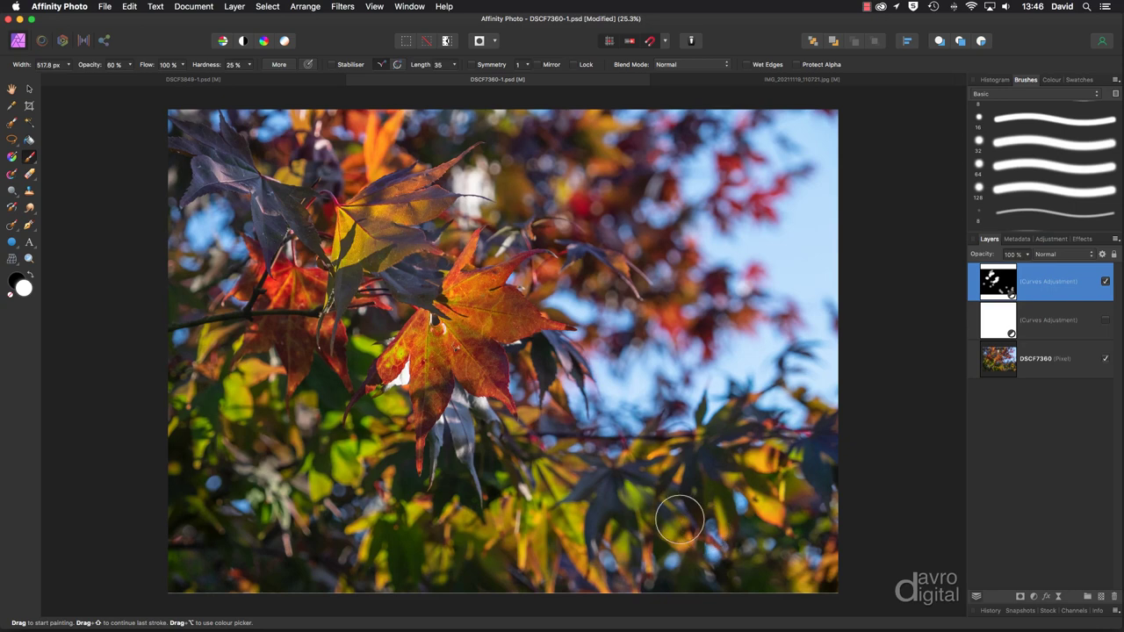
{"action": "left_click", "coordinate": [632, 494]}
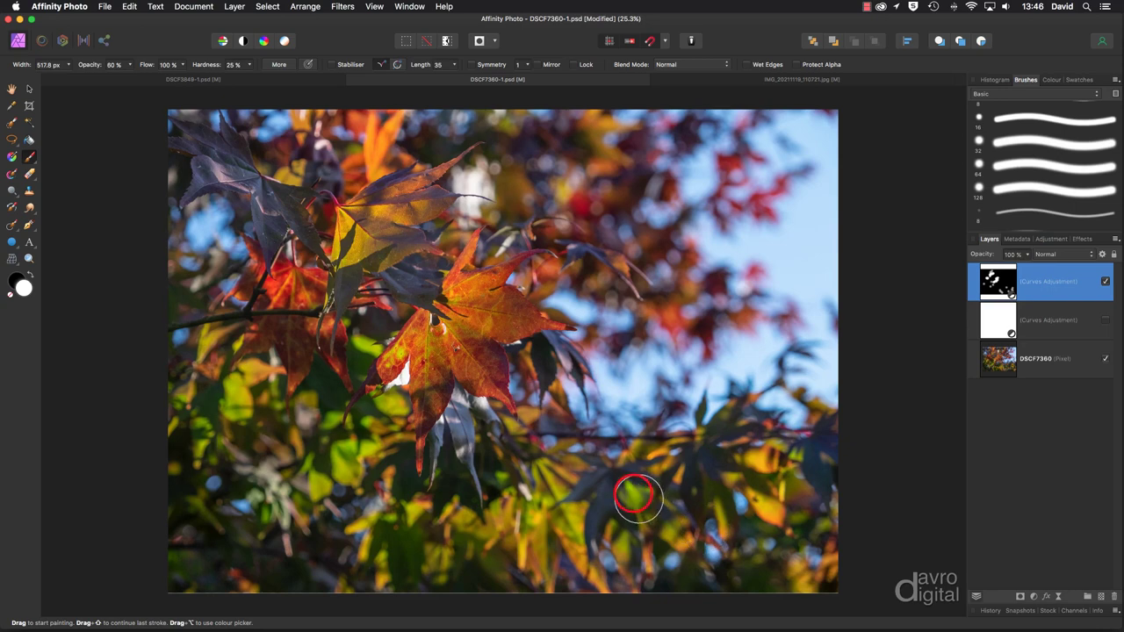
{"action": "left_click", "coordinate": [658, 314]}
{"action": "left_click", "coordinate": [593, 204]}
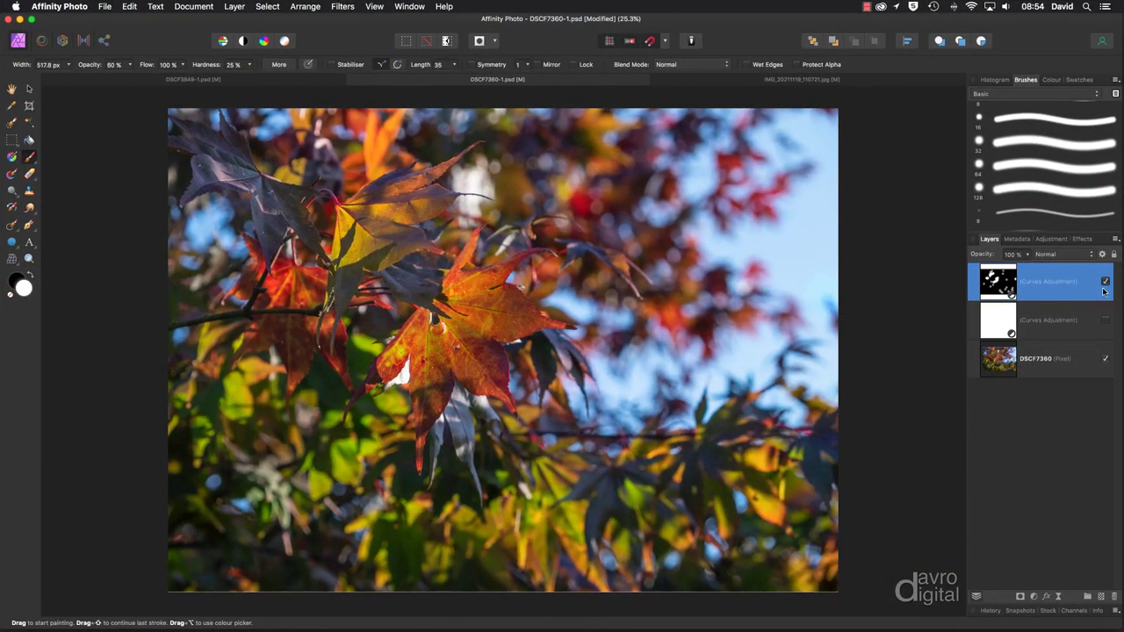
{"action": "left_click", "coordinate": [1106, 281]}
{"action": "left_click", "coordinate": [1105, 281]}
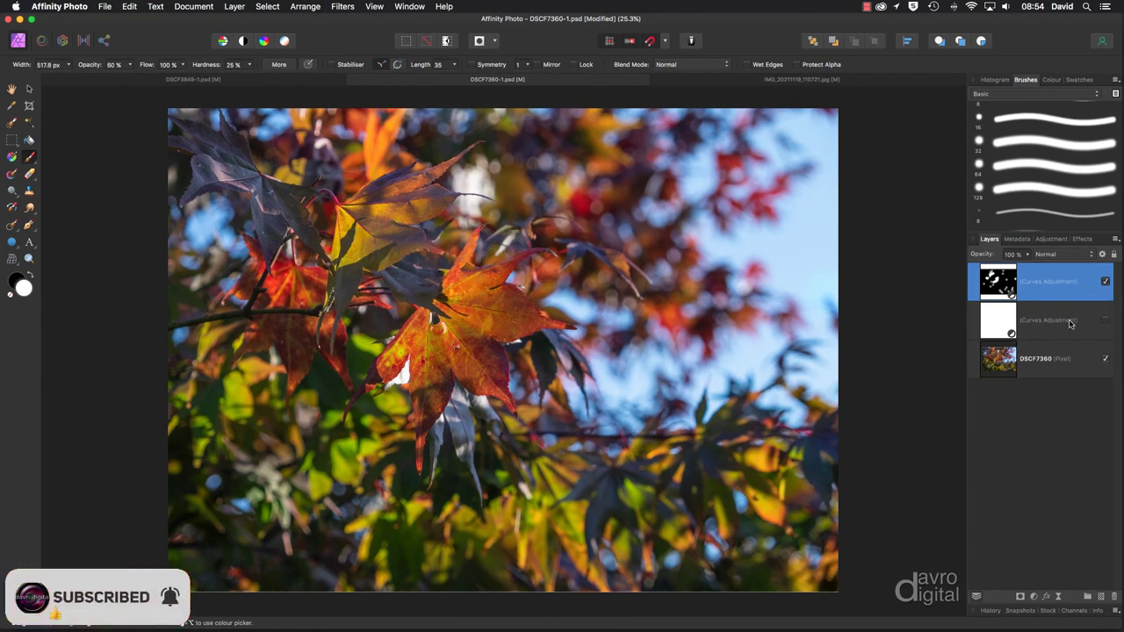
{"action": "left_click", "coordinate": [1106, 282]}
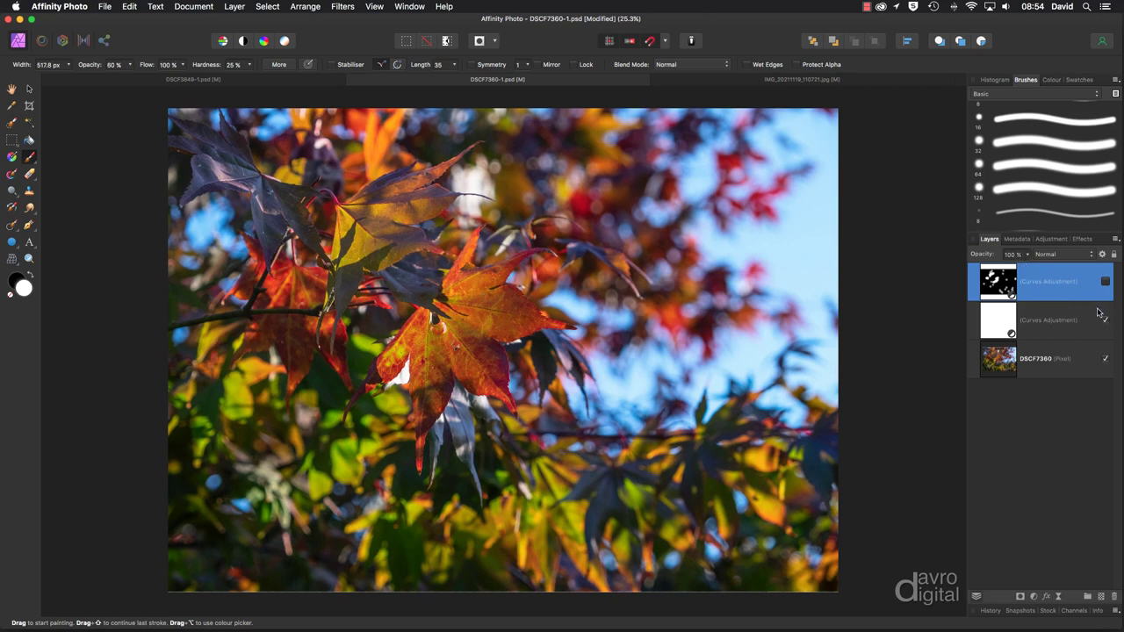
{"action": "left_click", "coordinate": [1104, 281]}
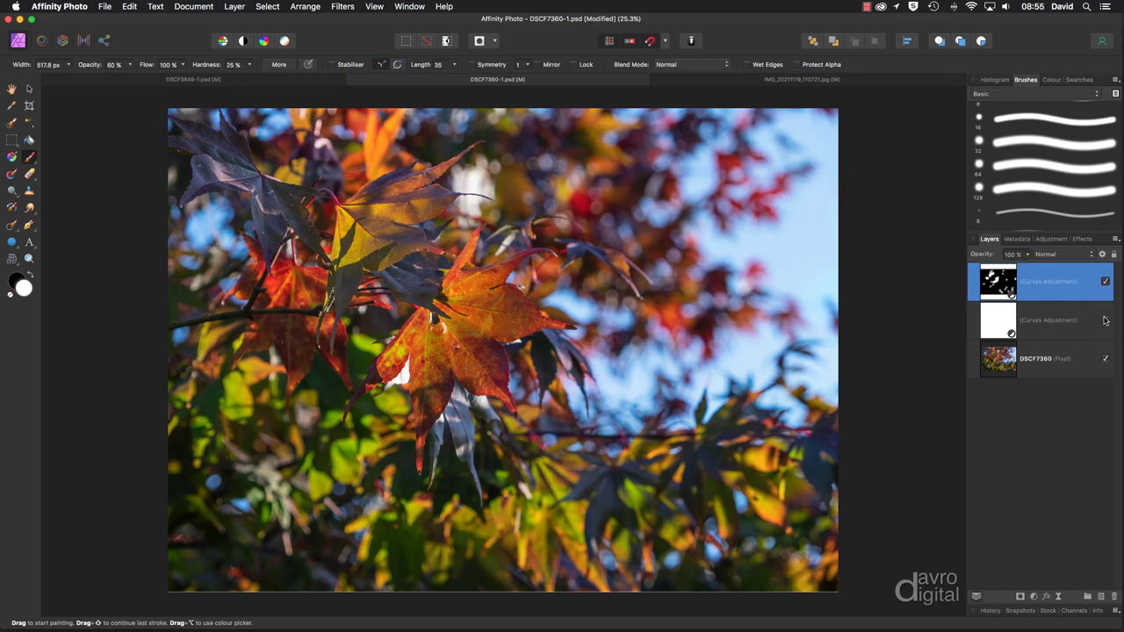